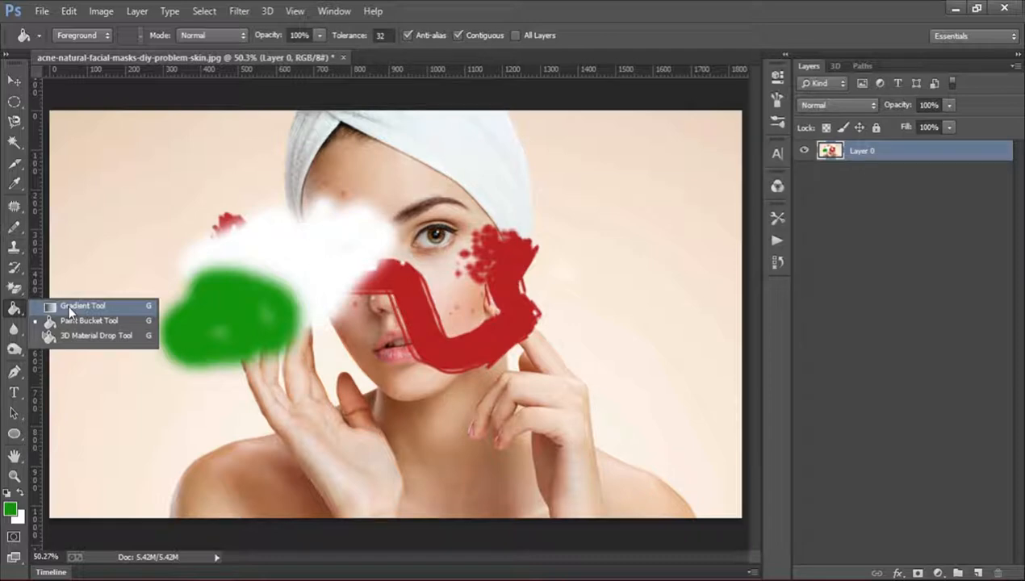
# Try a green Foreground to Transparent linear gradient from the photo's bottom edge up to mid-height with the Gradient tool, and undo it.
pyautogui.click(72, 306)
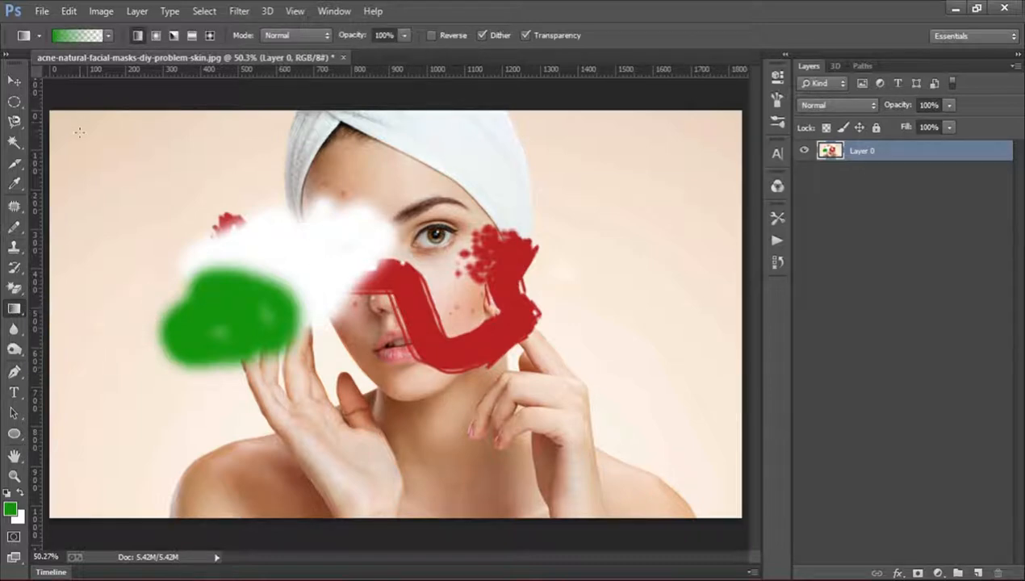
pyautogui.click(107, 34)
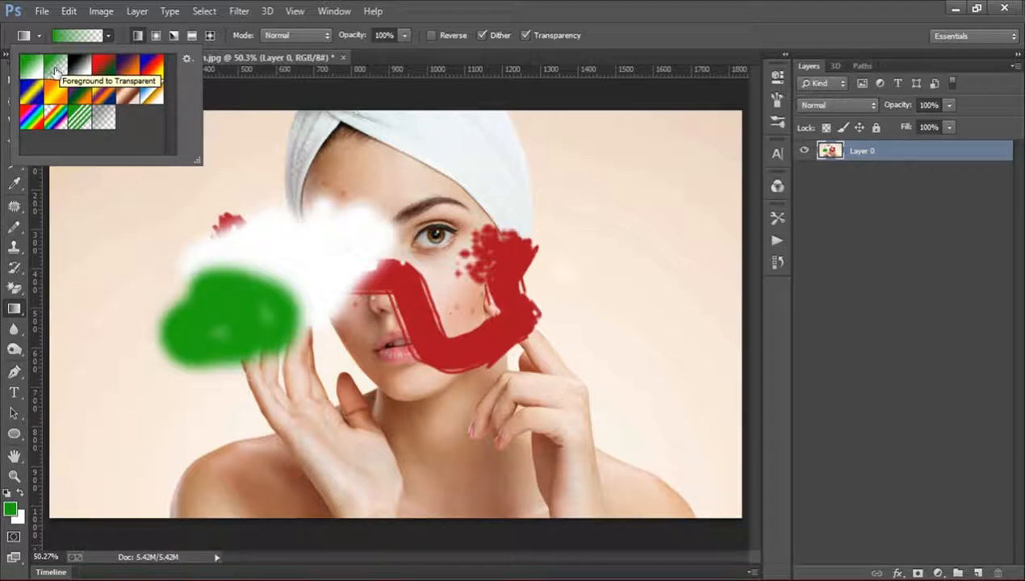
pyautogui.click(70, 34)
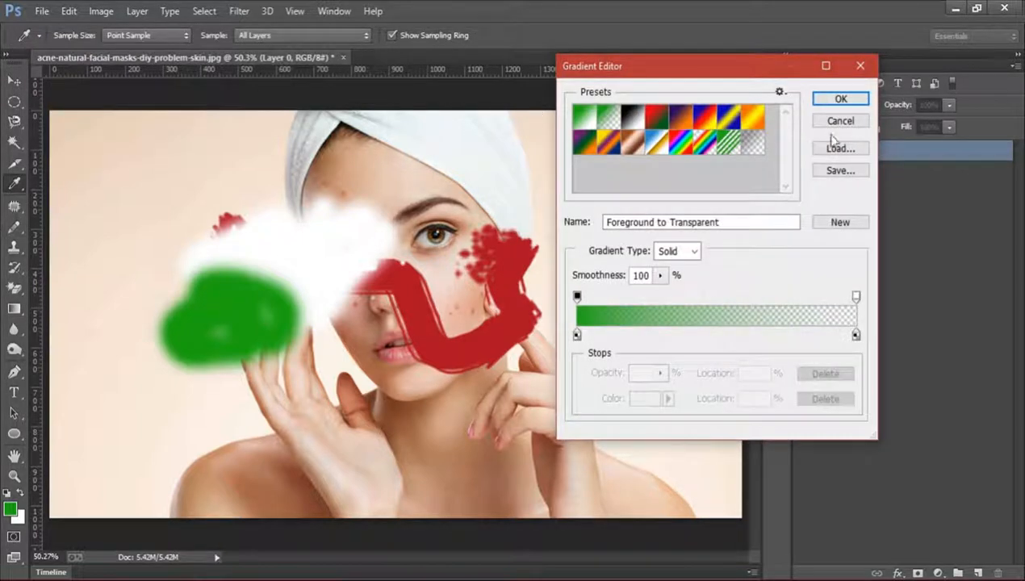
pyautogui.click(827, 121)
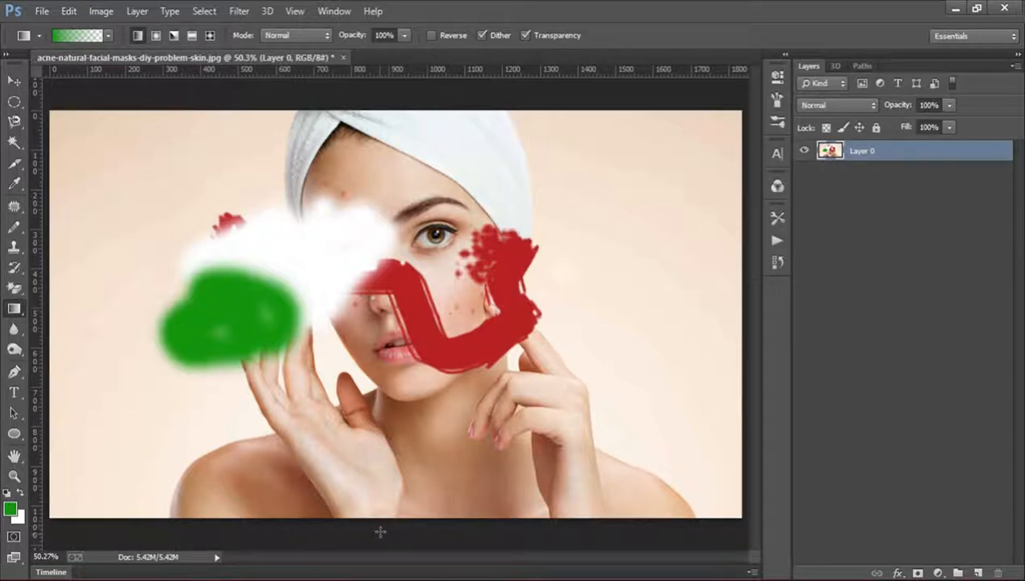
pyautogui.moveTo(380, 531); pyautogui.dragTo(374, 337)
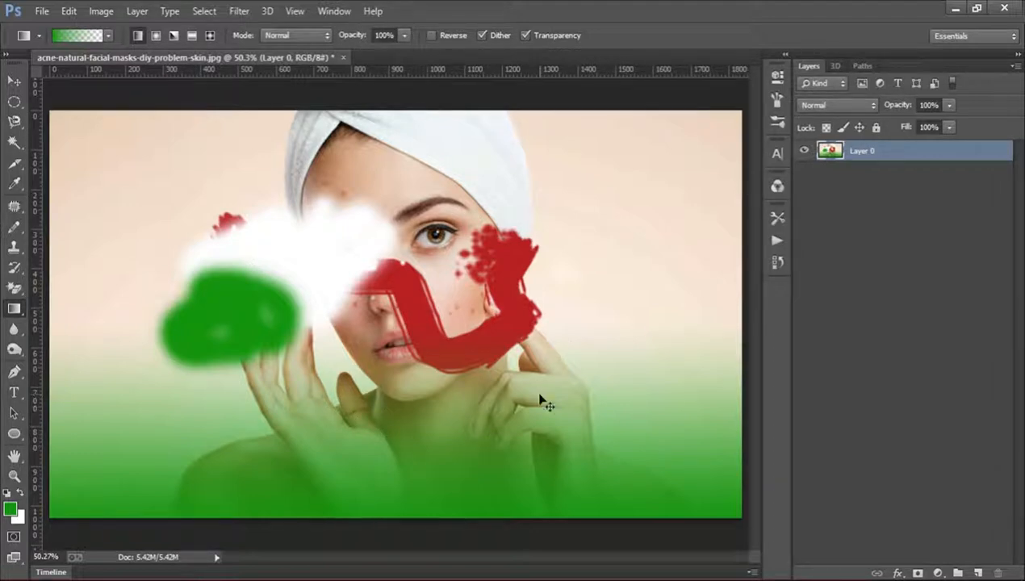
pyautogui.hotkey('ctrl', 'z')
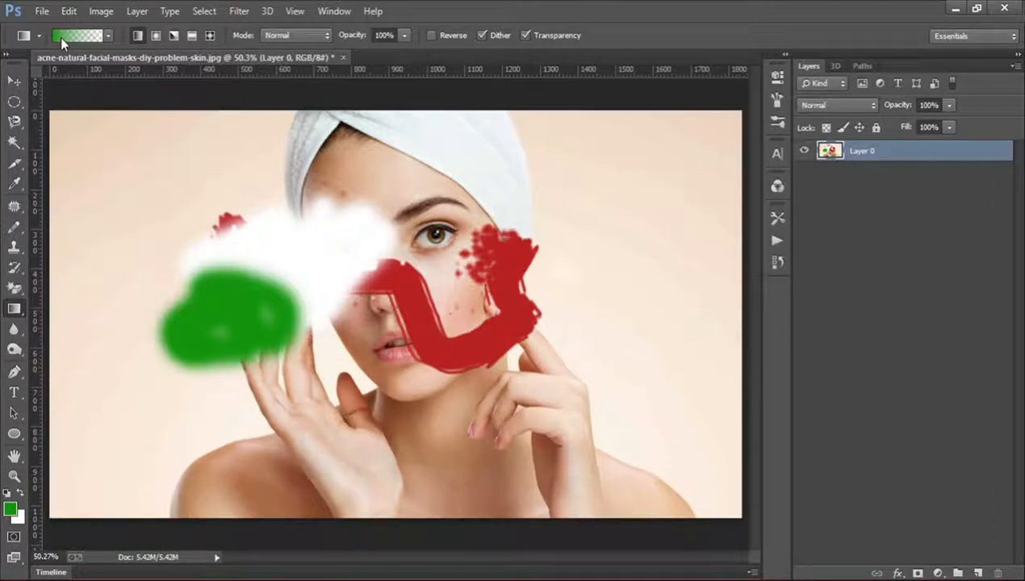
# Try the Foreground to Background gradient preset from the photo's bottom edge up to its upper part, and undo it.
pyautogui.click(60, 37)
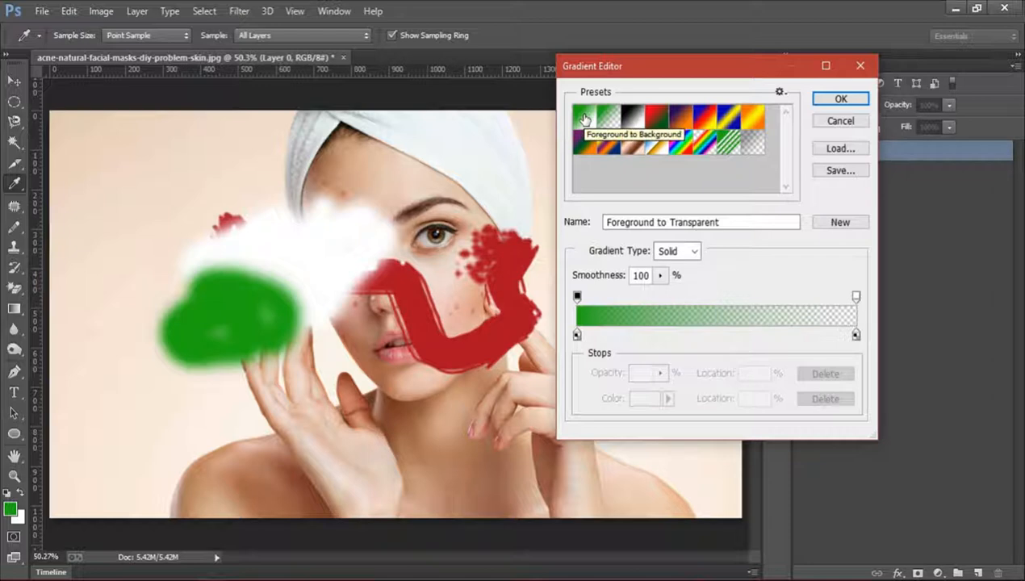
pyautogui.click(586, 119)
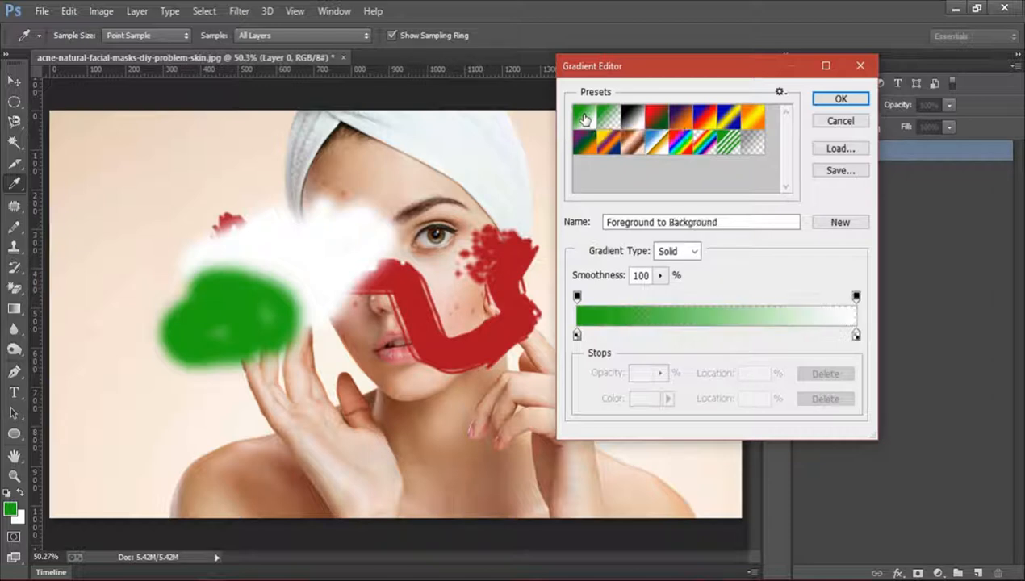
pyautogui.click(836, 99)
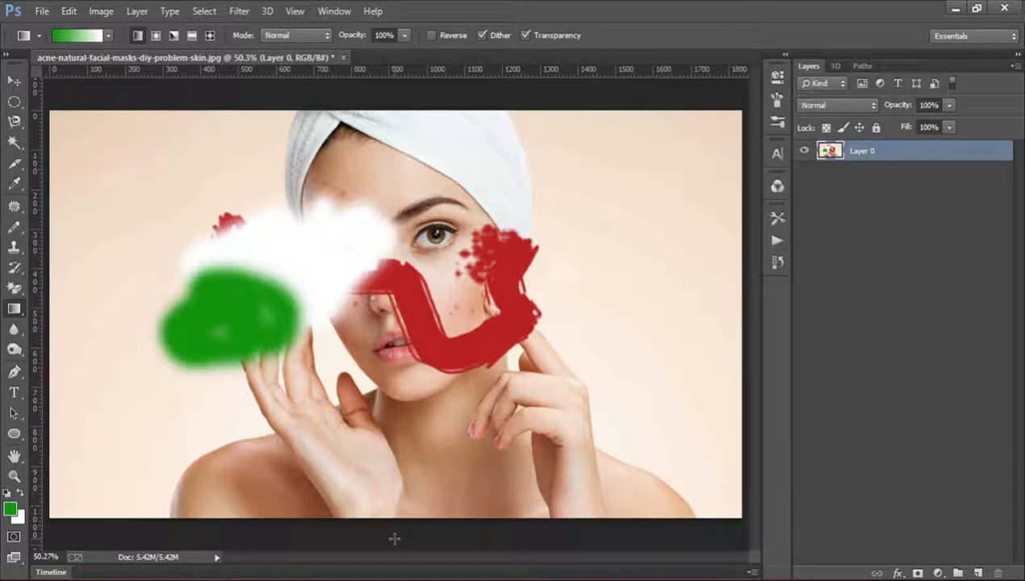
pyautogui.moveTo(395, 538); pyautogui.dragTo(393, 190)
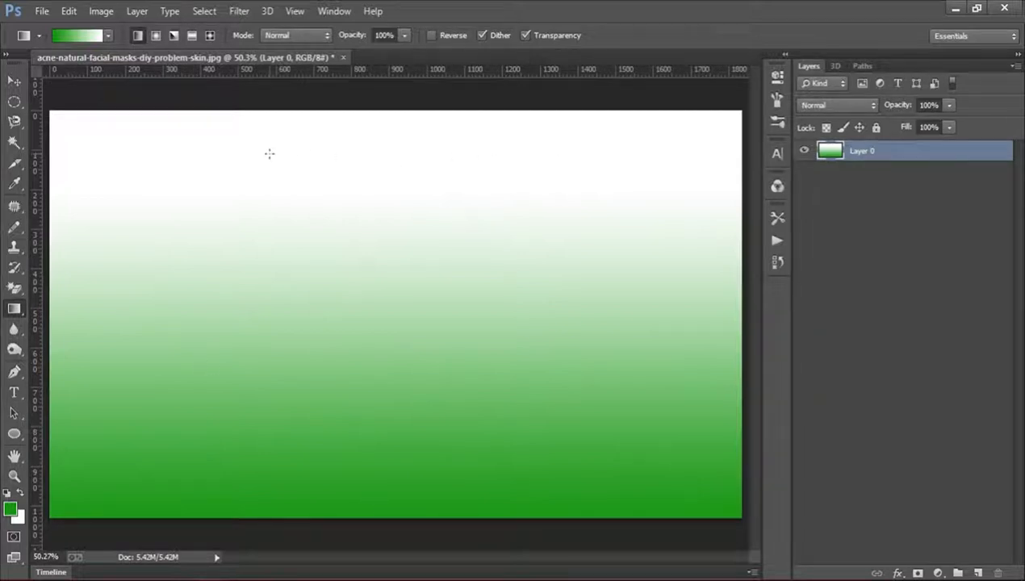
pyautogui.hotkey('ctrl', 'z')
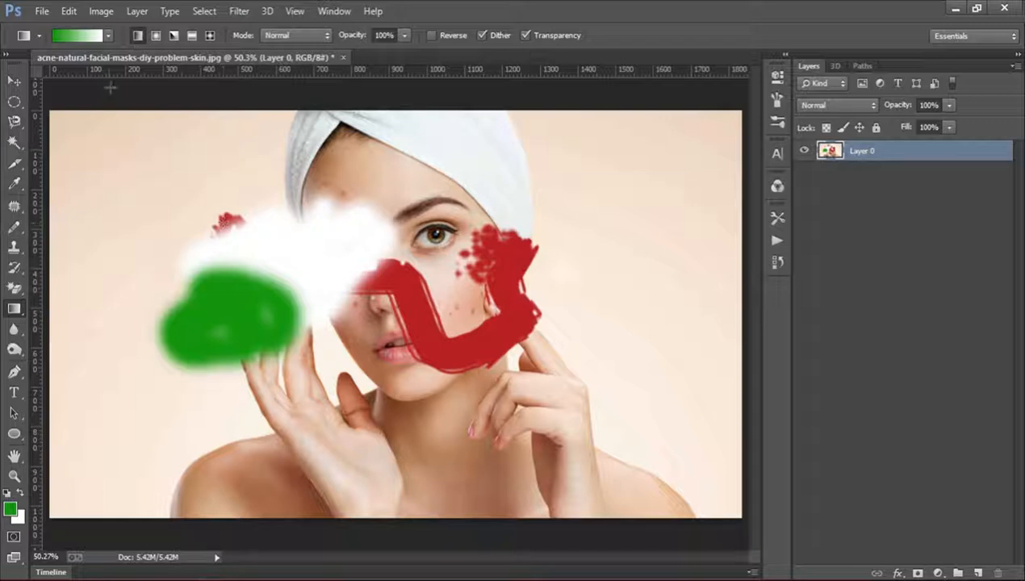
# Try the black-to-white gradient preset from the photo's bottom edge up to about mid-height, and undo it.
pyautogui.click(108, 36)
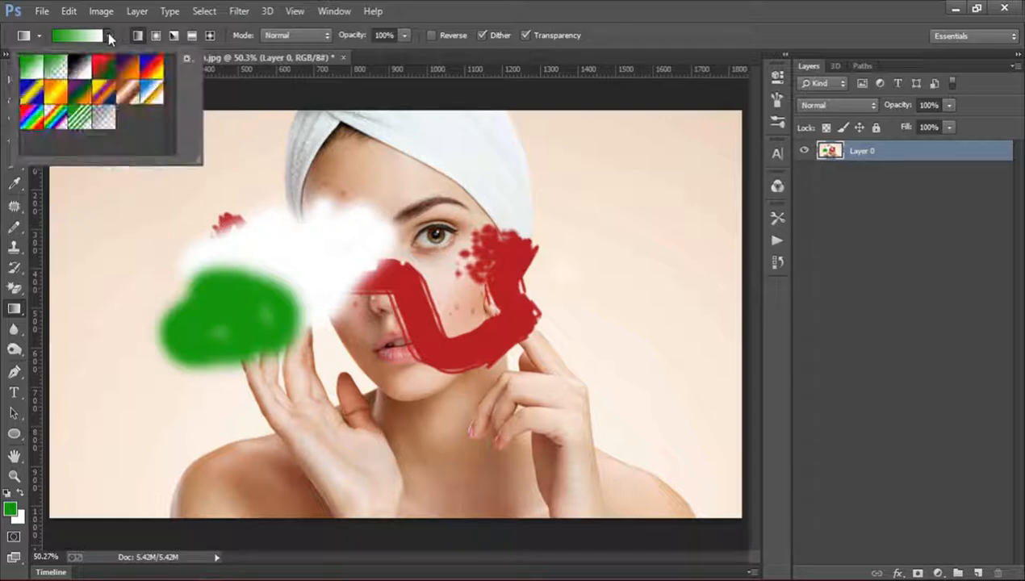
pyautogui.click(80, 72)
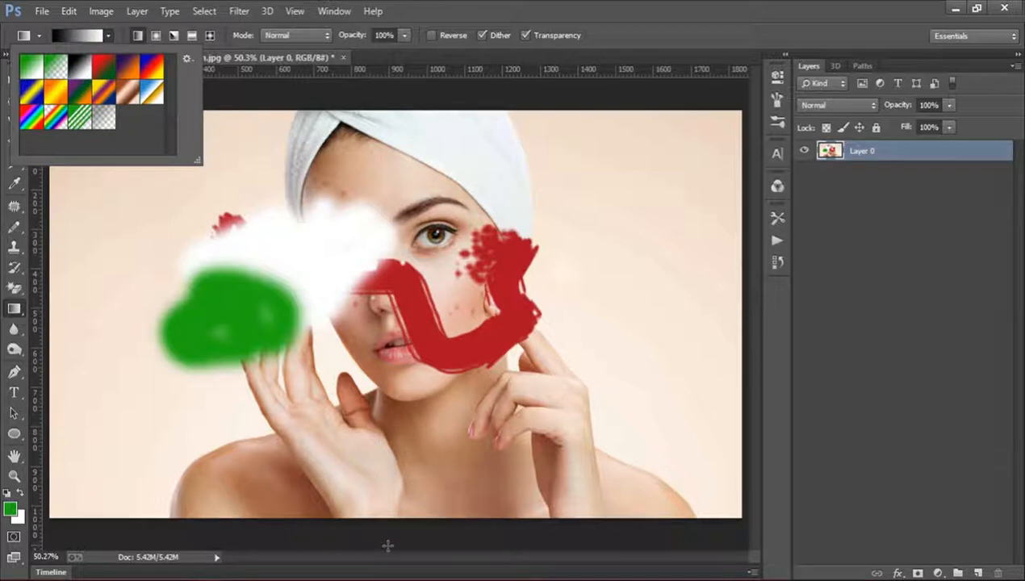
pyautogui.moveTo(394, 537); pyautogui.dragTo(393, 290)
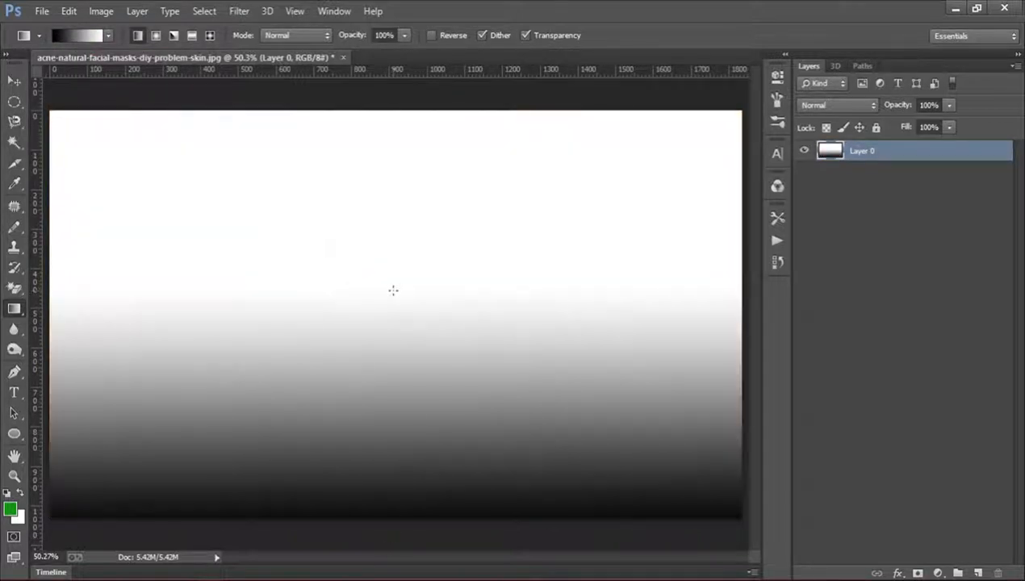
pyautogui.hotkey('ctrl', 'z')
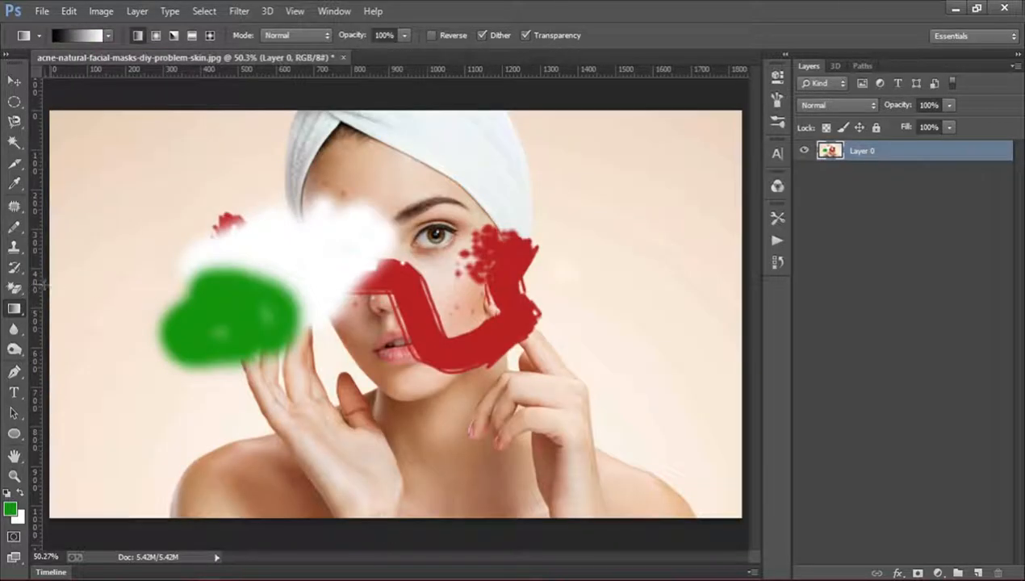
# Try black-to-white gradients inward from the photo's left edge, top edge and top-right corner, undoing each one.
pyautogui.moveTo(40, 284); pyautogui.dragTo(251, 286)
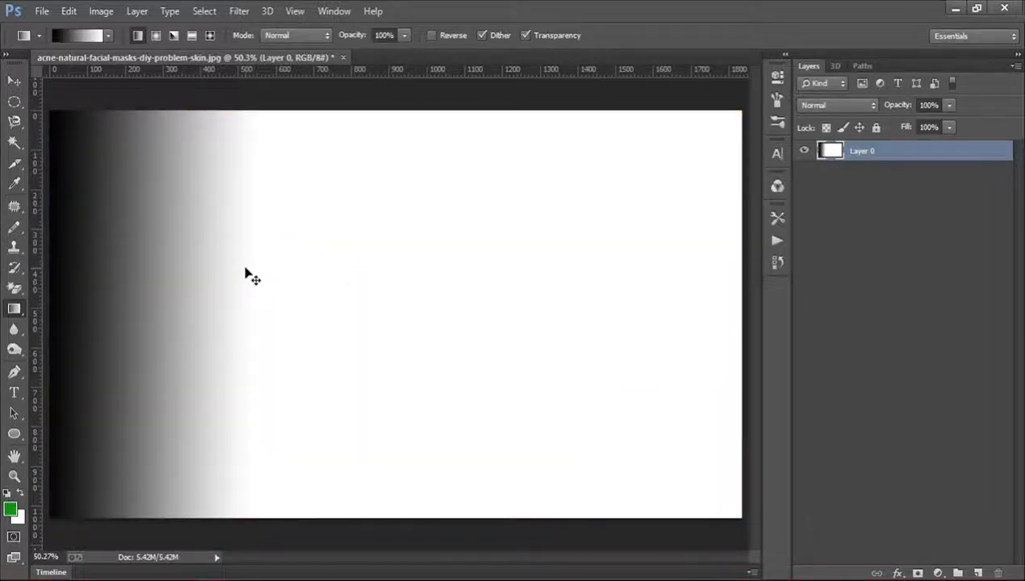
pyautogui.hotkey('ctrl', 'z')
pyautogui.moveTo(449, 105); pyautogui.dragTo(446, 211)
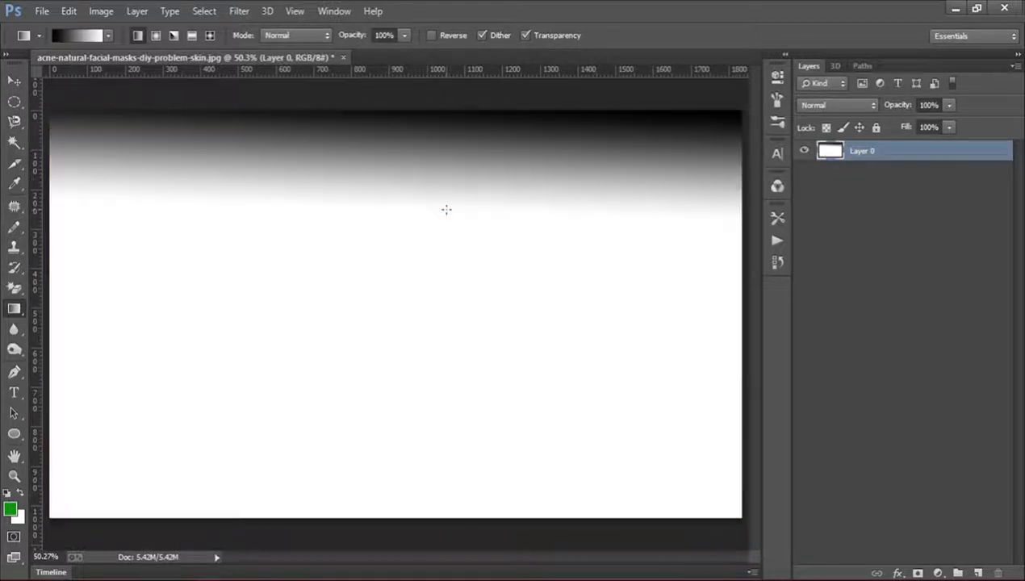
pyautogui.hotkey('ctrl', 'z')
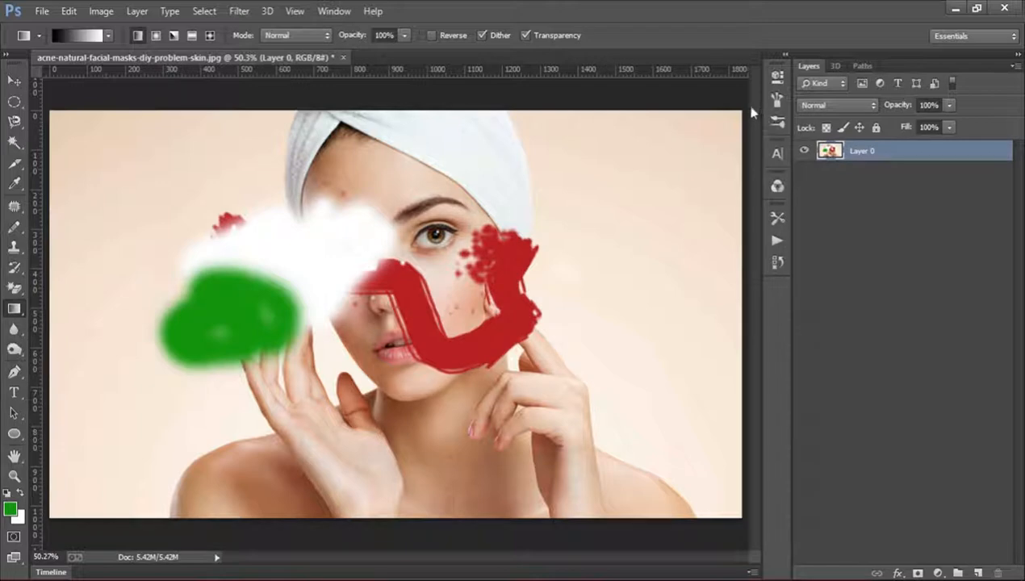
pyautogui.moveTo(749, 105); pyautogui.dragTo(489, 226)
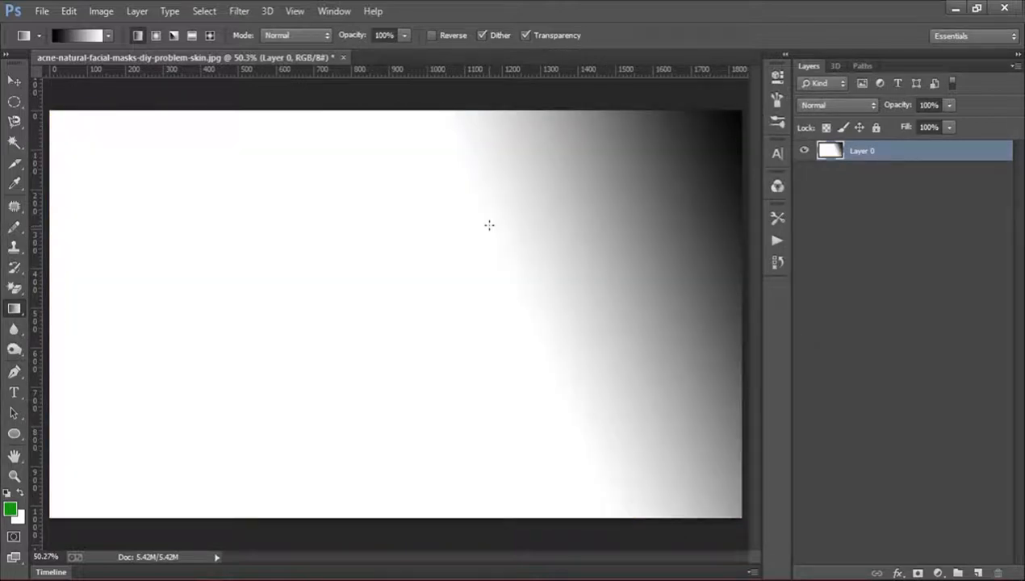
pyautogui.hotkey('ctrl', 'z')
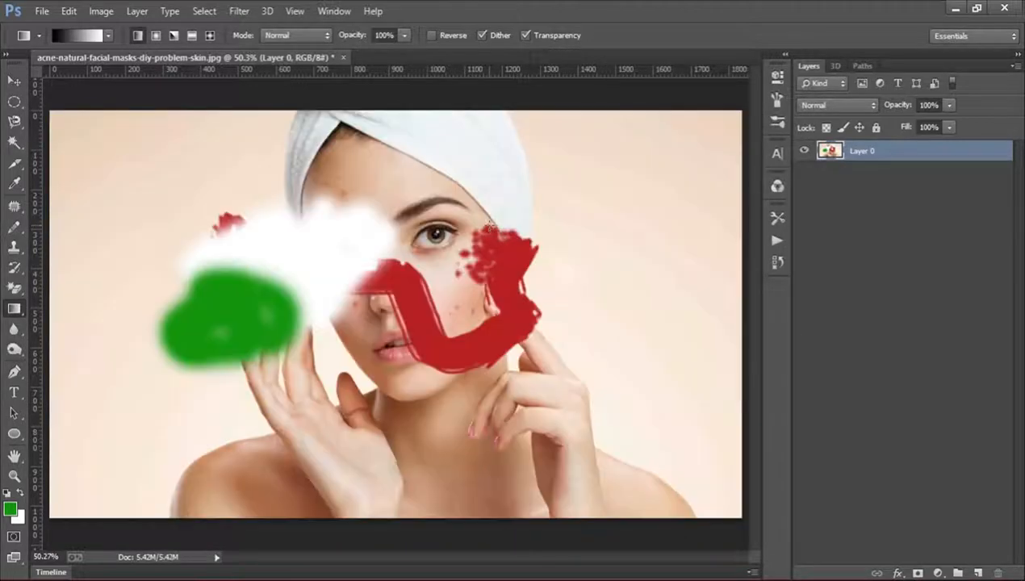
# Try short horizontal and diagonal black-to-white gradients across the middle of the photo, and undo them.
pyautogui.click(17, 266)
pyautogui.click(17, 311)
pyautogui.hotkey('ctrl', 'z')
pyautogui.moveTo(335, 246); pyautogui.dragTo(436, 341)
pyautogui.hotkey('ctrl', 'z')
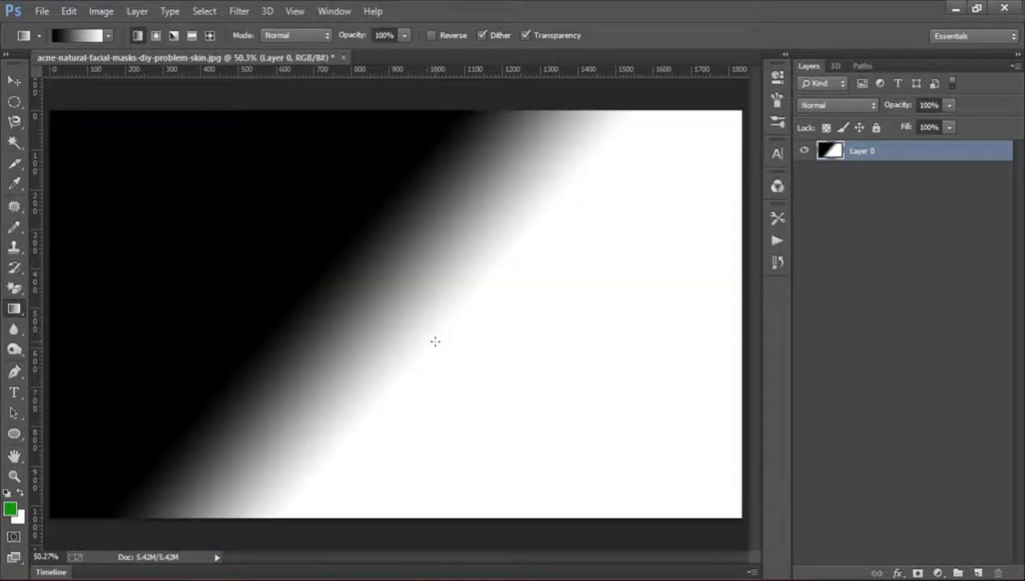
pyautogui.hotkey('ctrl', 'z')
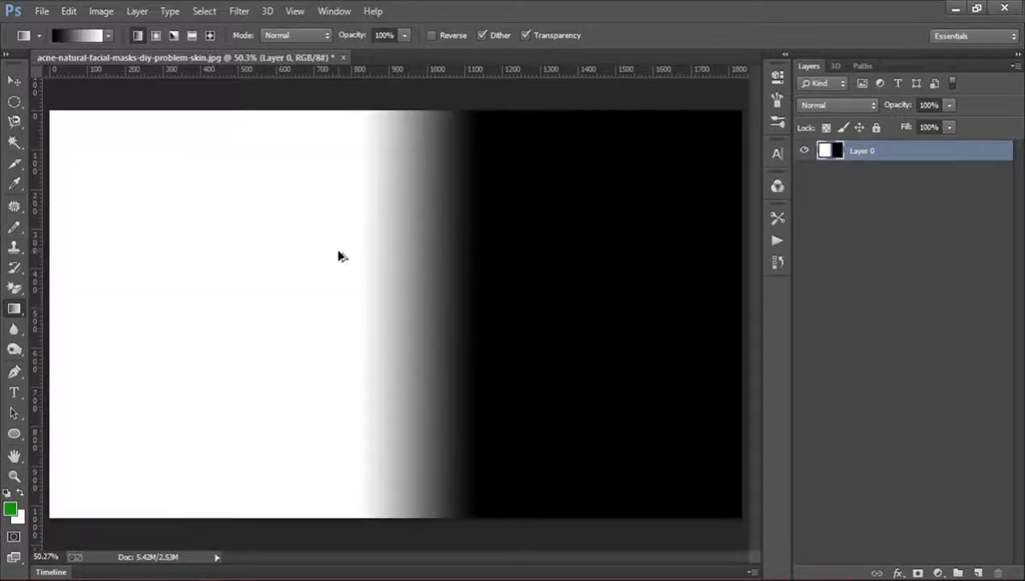
pyautogui.hotkey('ctrl', 'alt', 'z')
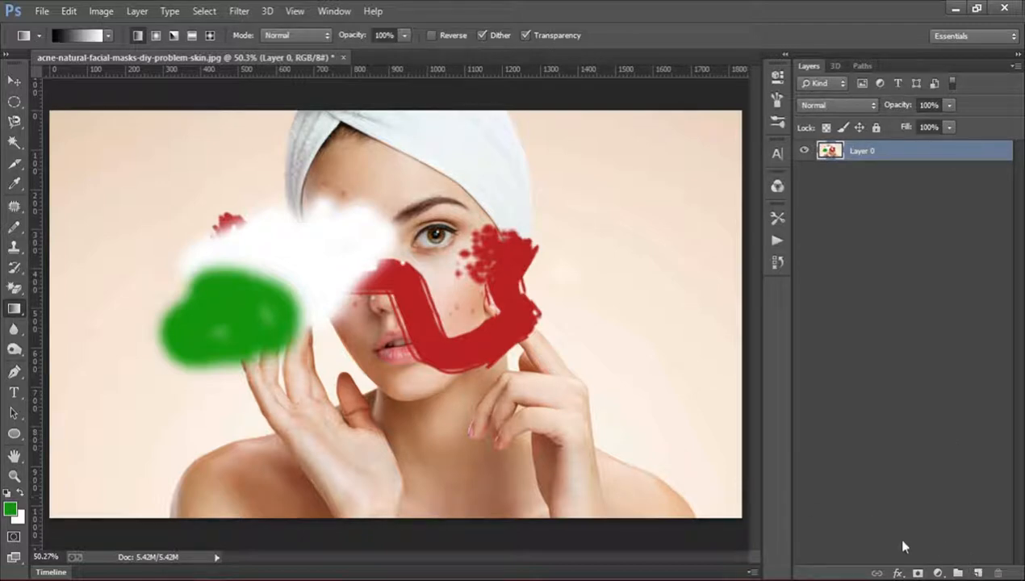
# Add a new layer and draw a green Foreground to Transparent gradient on it from the bottom edge up to the chin.
pyautogui.click(977, 573)
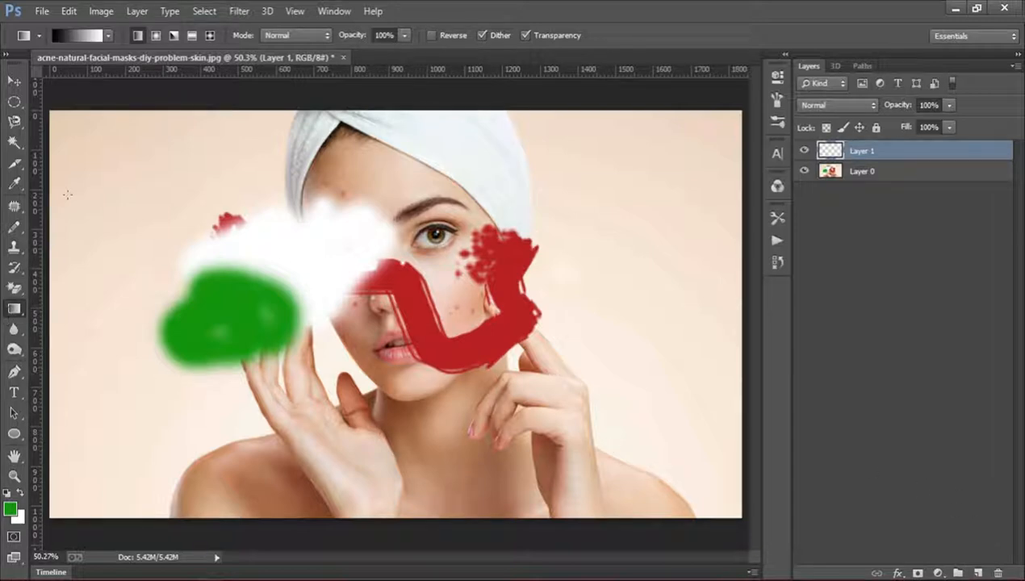
pyautogui.click(108, 36)
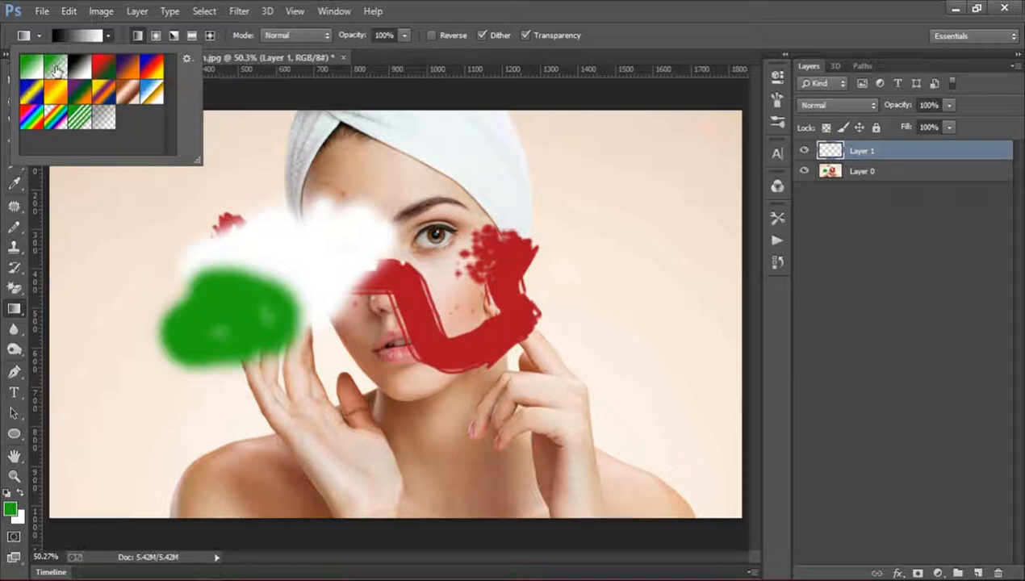
pyautogui.click(54, 71)
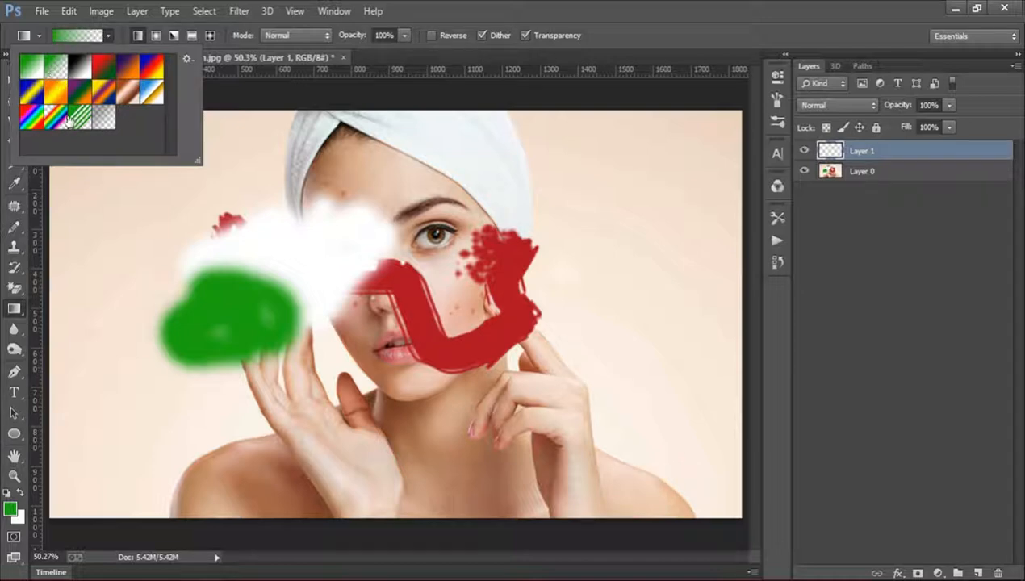
pyautogui.click(406, 530)
pyautogui.moveTo(406, 530); pyautogui.dragTo(406, 372)
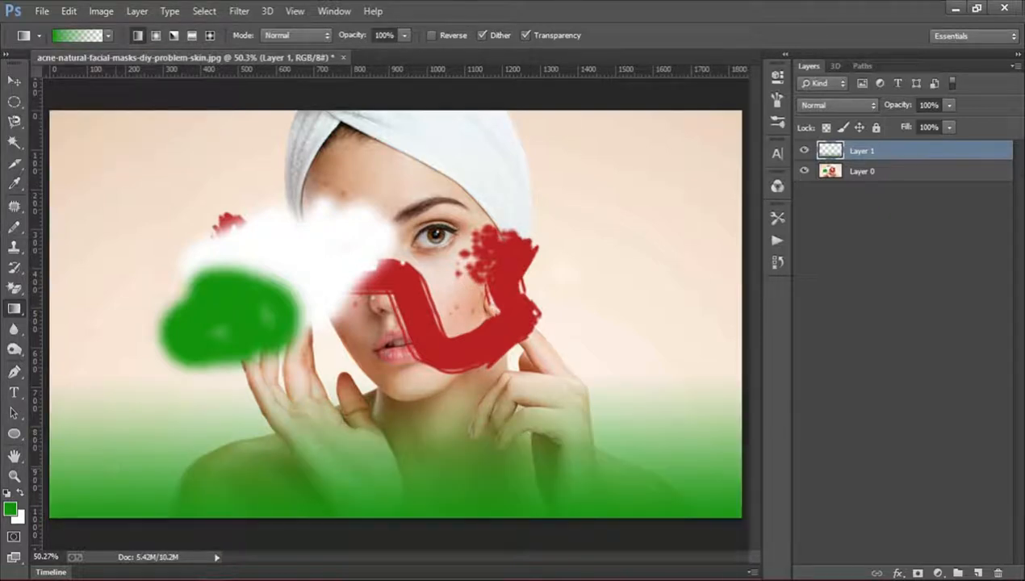
# Toggle the gradient layer's visibility repeatedly to compare the photo with and without the gradient.
pyautogui.click(806, 153)
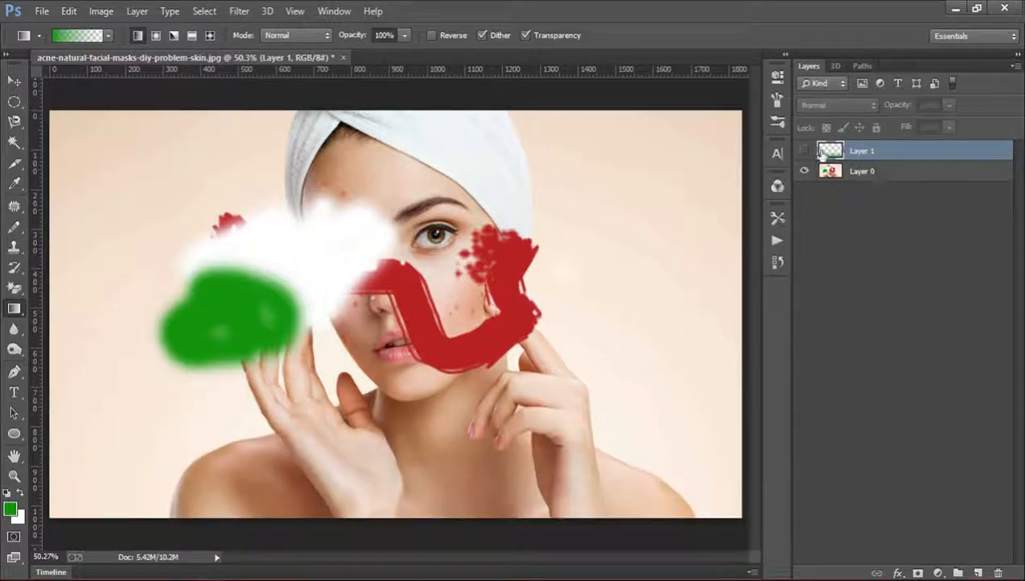
pyautogui.click(804, 152)
pyautogui.click(805, 153)
pyautogui.click(805, 152)
pyautogui.click(805, 153)
pyautogui.click(805, 153)
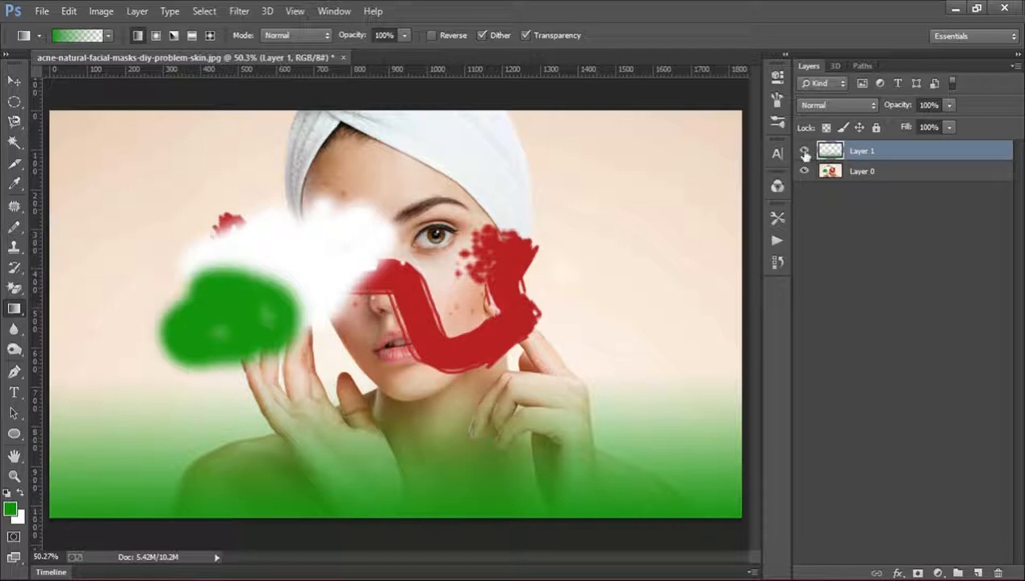
pyautogui.click(804, 154)
pyautogui.click(805, 154)
pyautogui.click(805, 153)
pyautogui.click(805, 153)
# Step back through the history to remove the gradient layer and restore the photo as the locked Background layer.
pyautogui.hotkey('ctrl', 'alt', 'z')
pyautogui.hotkey('ctrl', 'alt', 'z')
pyautogui.hotkey('ctrl', 'alt', 'z')
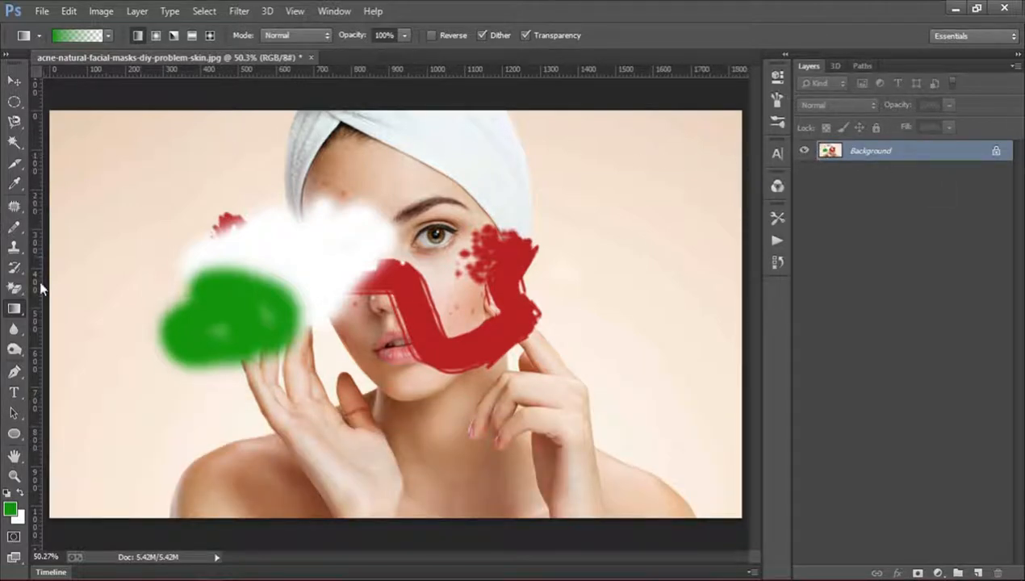
# Add a new layer above the Background and fill it with the green foreground color using the Paint Bucket tool.
pyautogui.moveTo(14, 309); pyautogui.dragTo(92, 324)
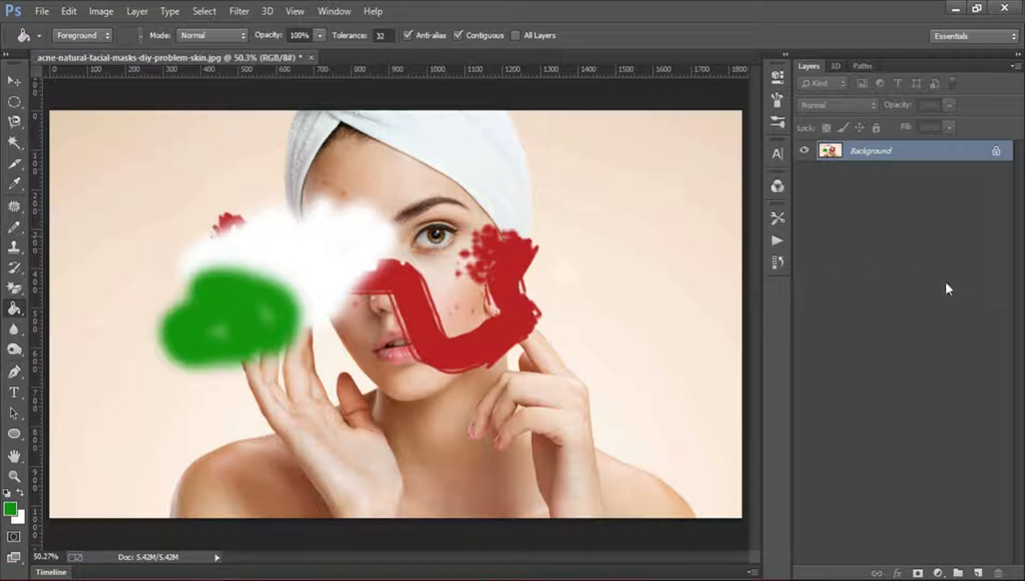
pyautogui.click(977, 574)
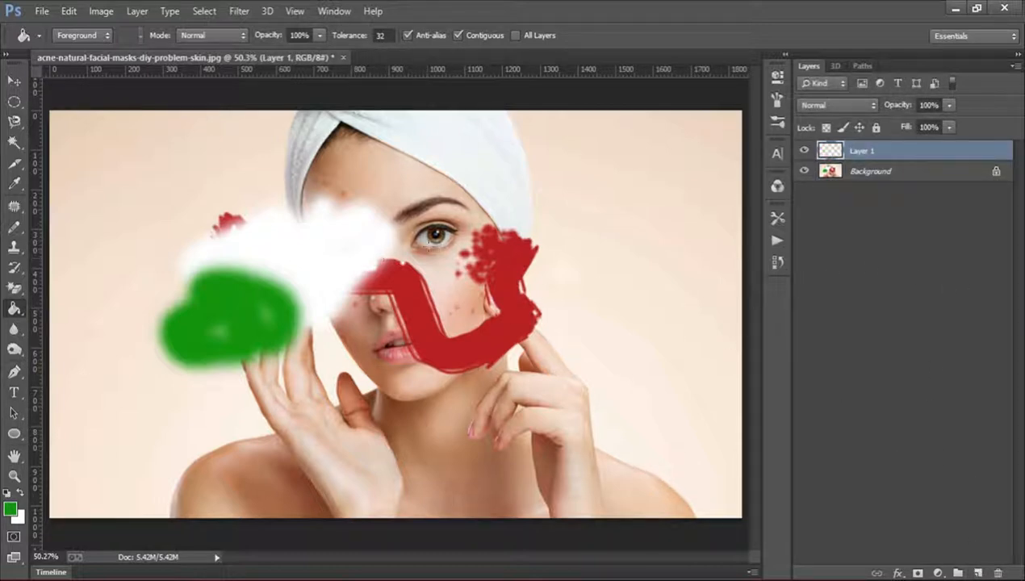
pyautogui.click(388, 269)
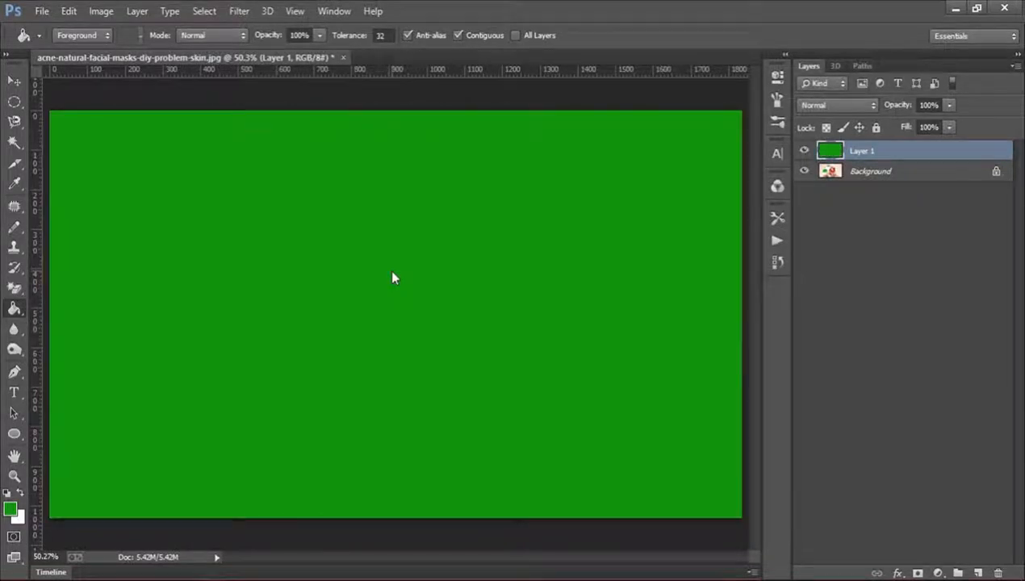
# Scale the green Layer 1 to about 37% width and 67% height and place it over the face.
pyautogui.click(15, 80)
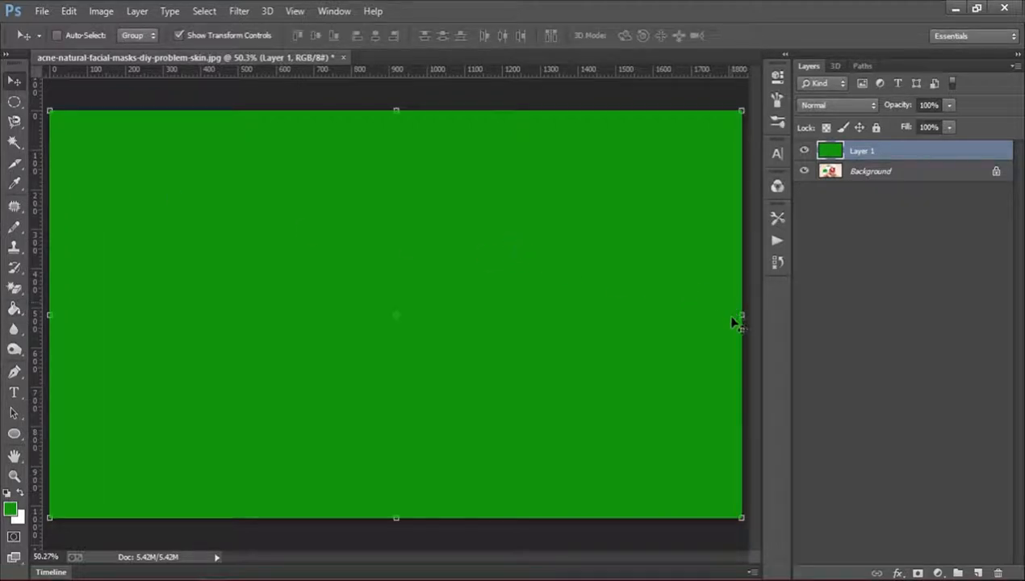
pyautogui.moveTo(733, 322); pyautogui.dragTo(301, 262)
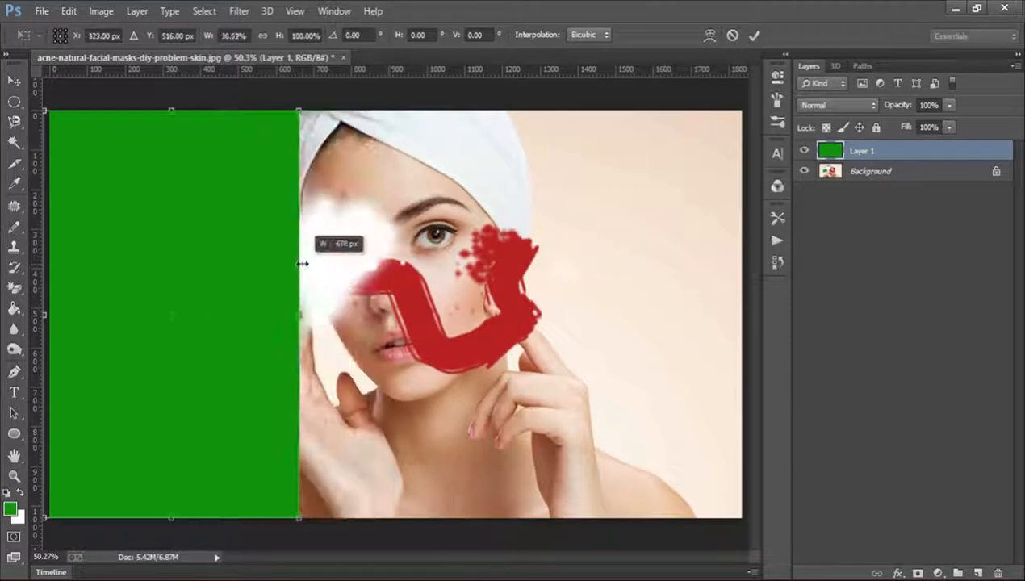
pyautogui.moveTo(177, 107); pyautogui.dragTo(171, 242)
pyautogui.moveTo(224, 300); pyautogui.dragTo(453, 250)
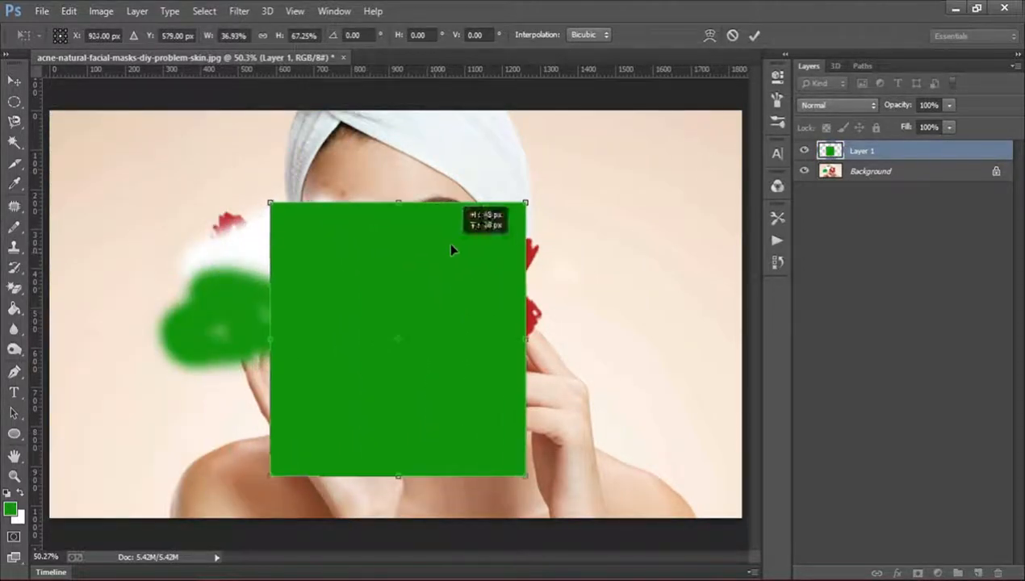
pyautogui.click(754, 36)
# Set the foreground color to yellow fff600 and fill the green rectangle with it using the Paint Bucket tool.
pyautogui.click(15, 310)
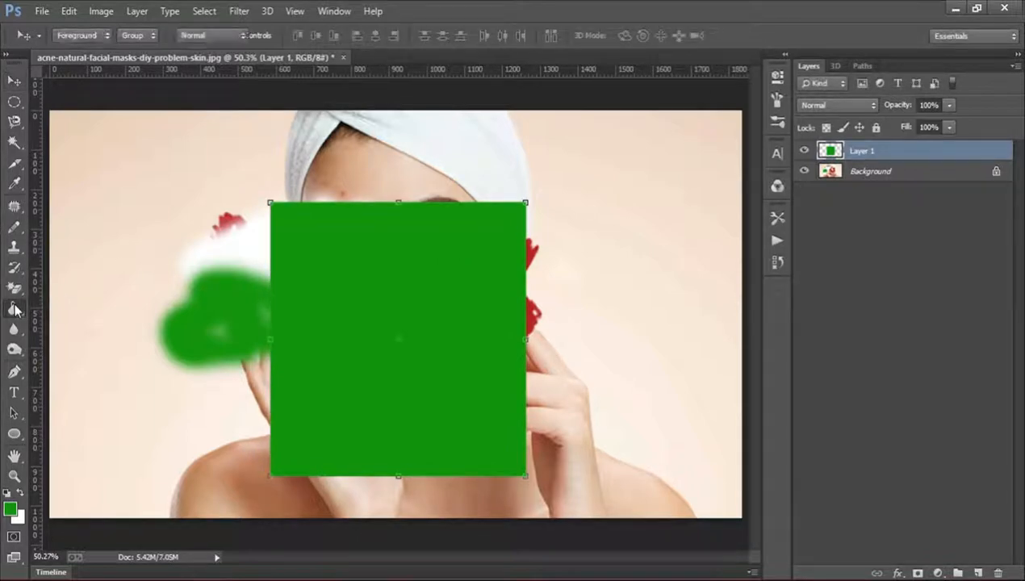
pyautogui.click(10, 510)
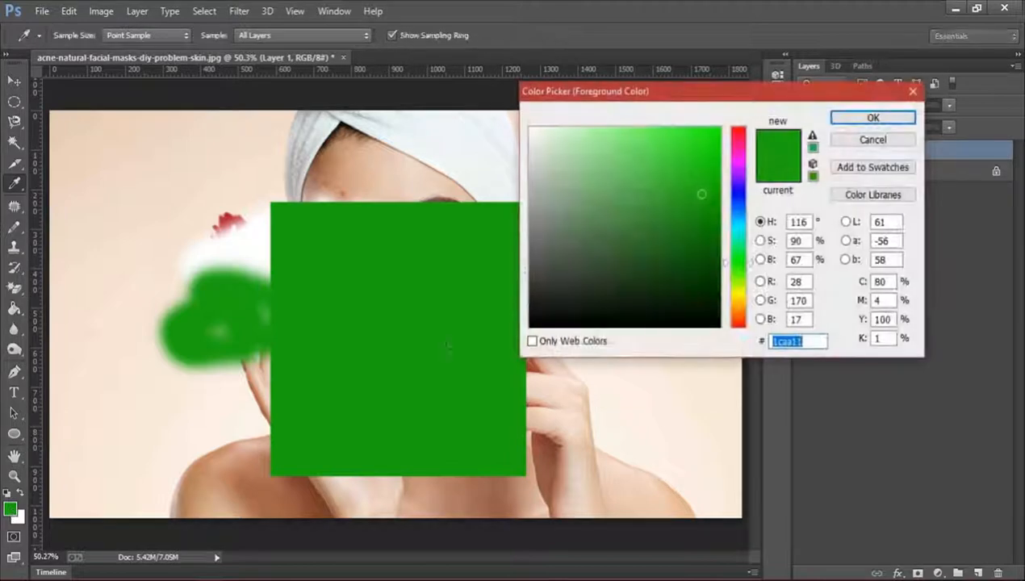
pyautogui.click(734, 295)
pyautogui.click(719, 128)
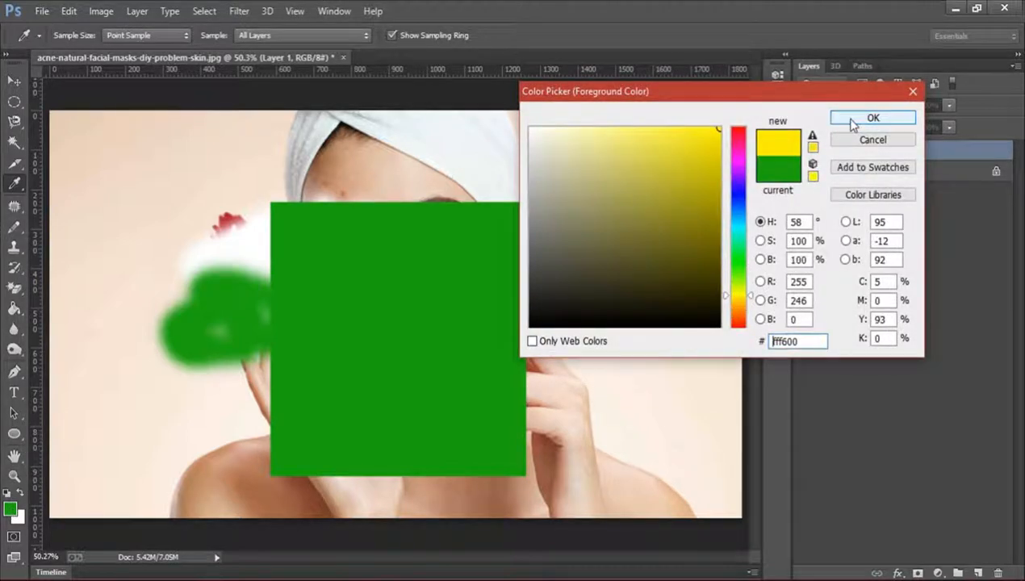
pyautogui.click(852, 121)
pyautogui.click(434, 273)
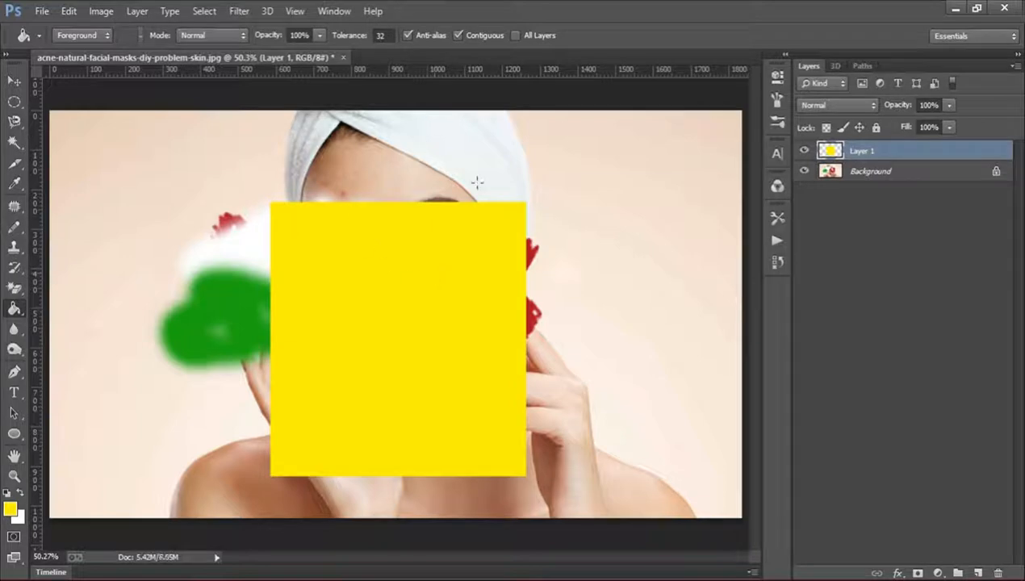
# Fill the empty area around the rectangle with yellow and delete Layer 1.
pyautogui.click(590, 274)
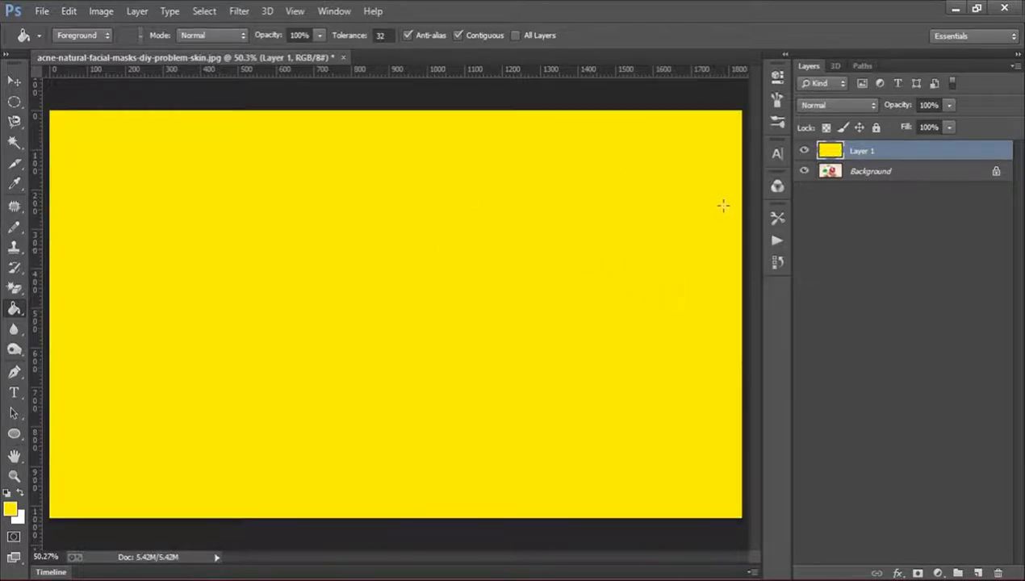
pyautogui.press('Delete')
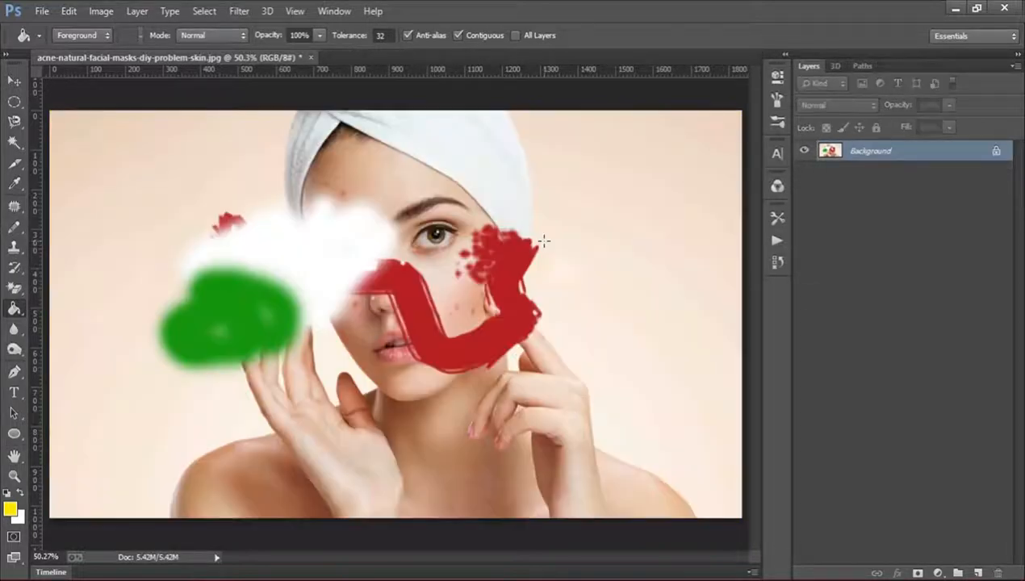
# Set up the Blur tool with a 43 px brush and 100% strength for working on the uncovered eye.
pyautogui.click(14, 330)
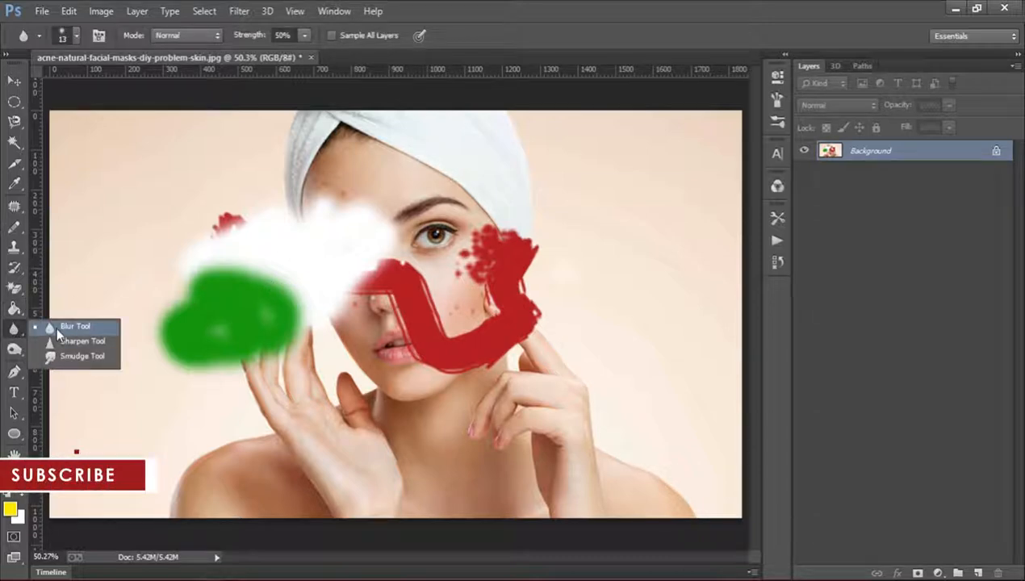
pyautogui.click(57, 330)
pyautogui.press('z')
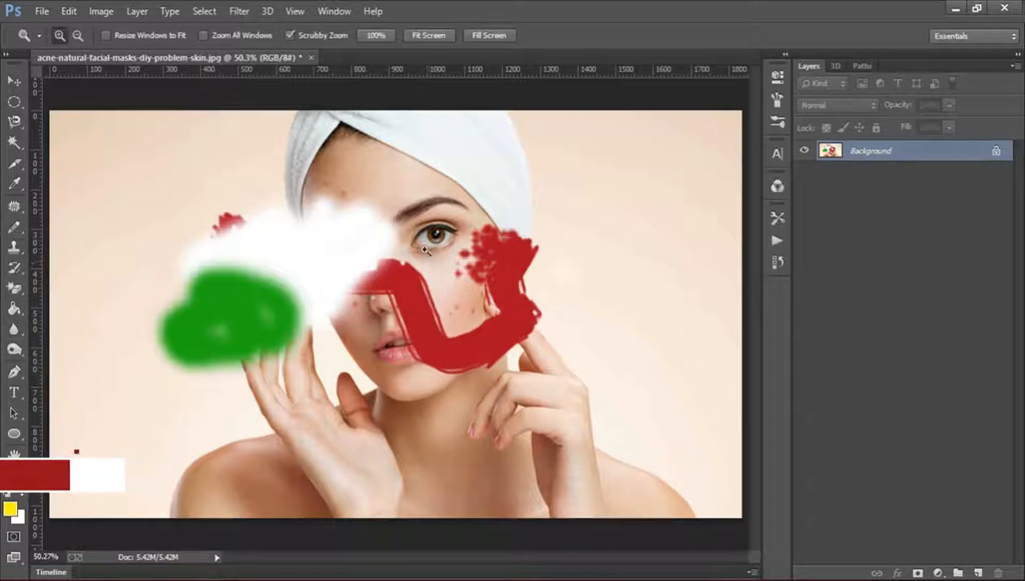
pyautogui.moveTo(434, 236); pyautogui.dragTo(468, 277)
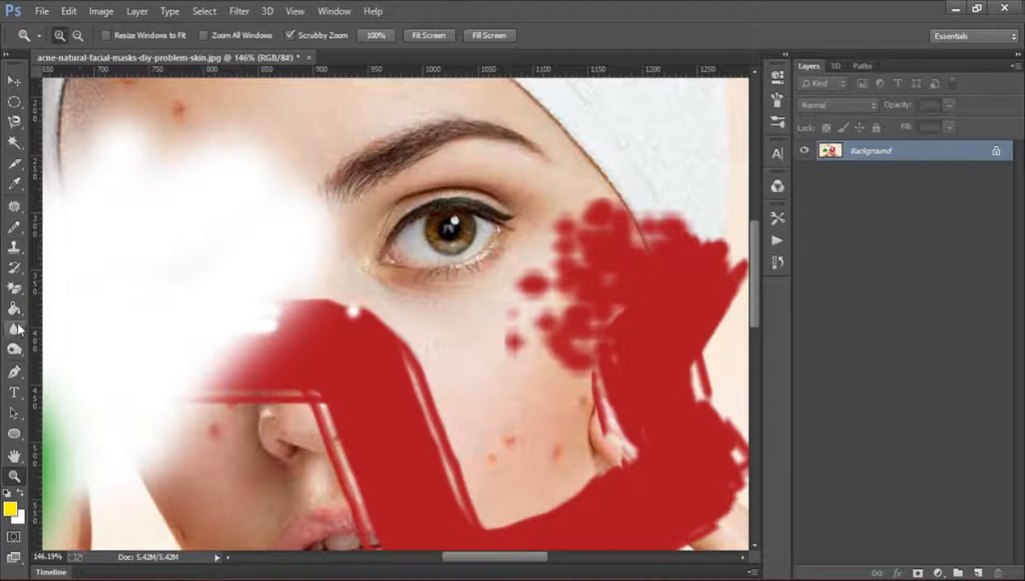
pyautogui.click(14, 329)
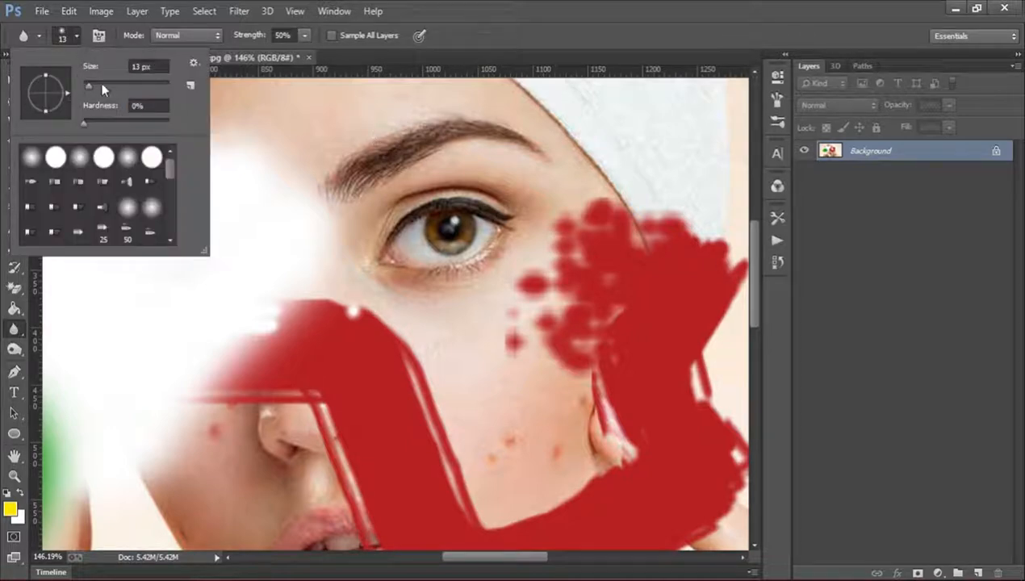
pyautogui.click(101, 84)
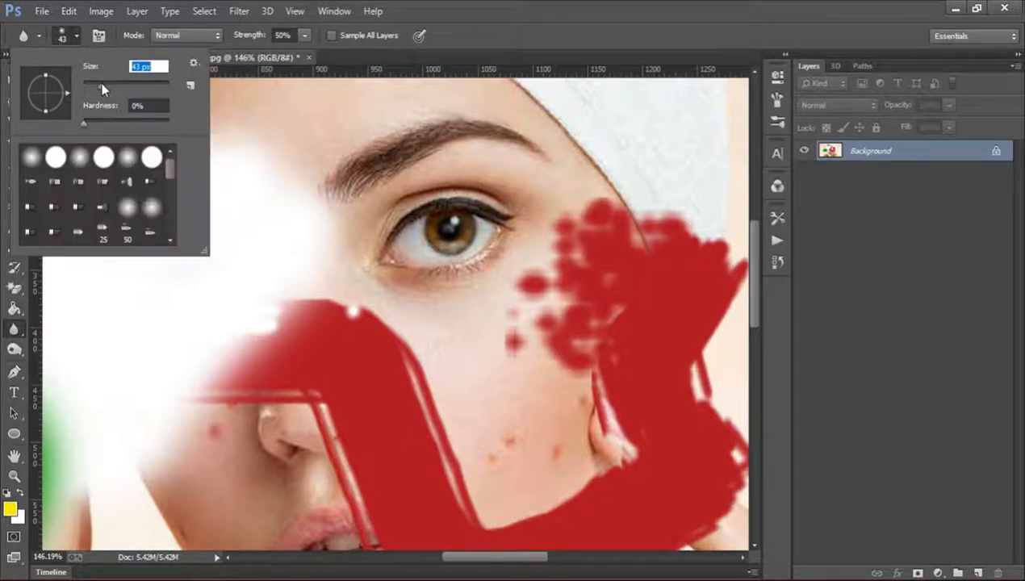
pyautogui.click(304, 35)
pyautogui.moveTo(306, 53); pyautogui.dragTo(363, 58)
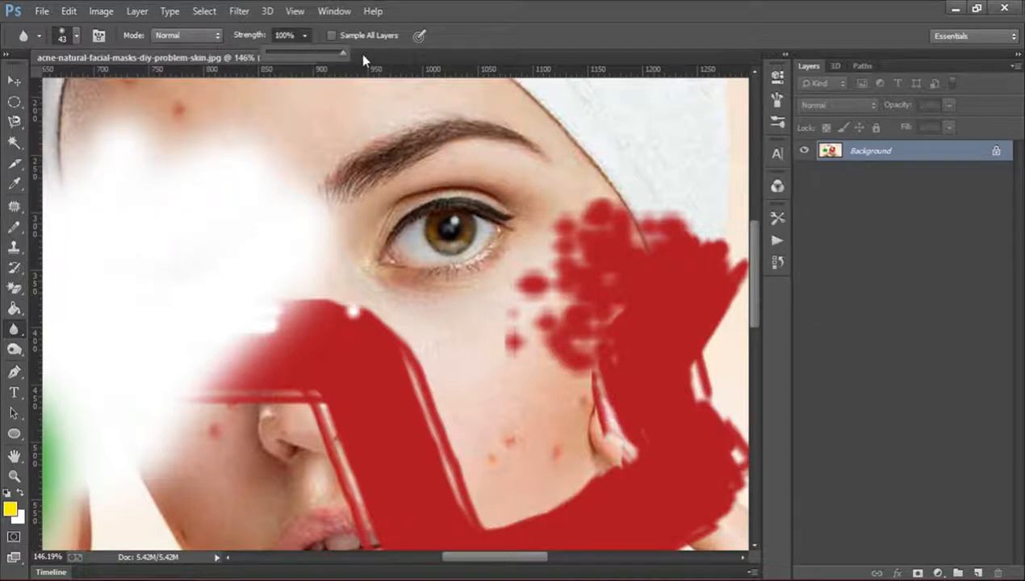
# Blur the uncovered eye and its lashes with repeated strokes.
pyautogui.click(434, 220)
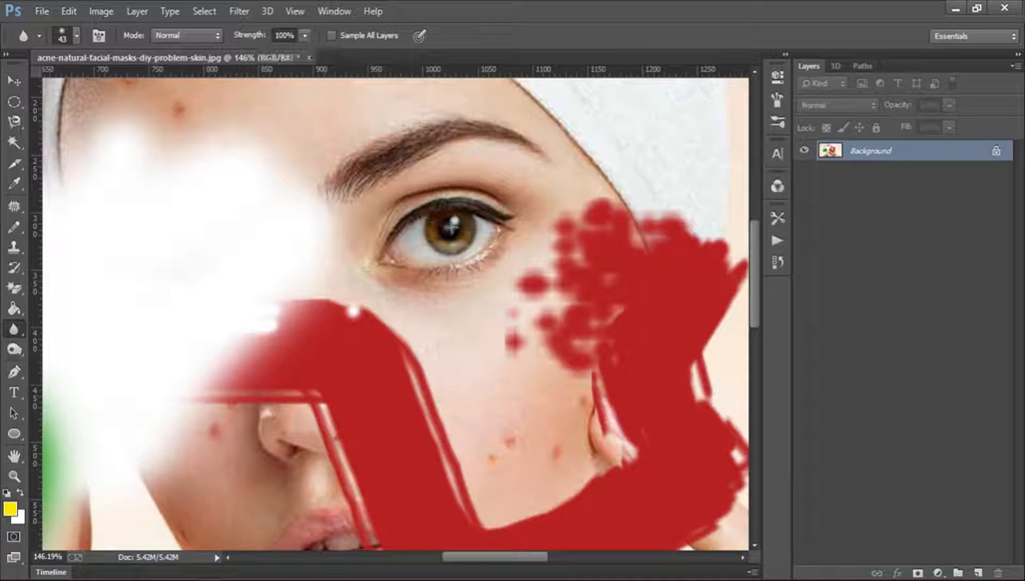
pyautogui.moveTo(471, 255)
pyautogui.mouseDown()
pyautogui.moveTo(451, 228)
pyautogui.moveTo(455, 210)
pyautogui.moveTo(423, 206)
pyautogui.moveTo(468, 237)
pyautogui.moveTo(401, 263)
pyautogui.moveTo(484, 213)
pyautogui.moveTo(444, 272)
pyautogui.moveTo(428, 264)
pyautogui.moveTo(467, 218)
pyautogui.moveTo(390, 255)
pyautogui.moveTo(482, 212)
pyautogui.mouseUp()
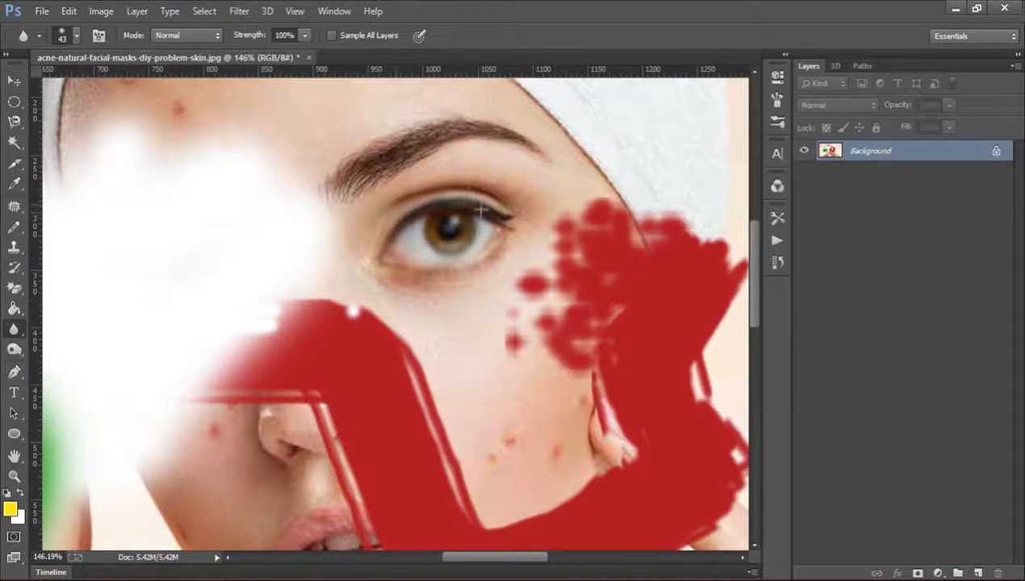
pyautogui.moveTo(375, 218); pyautogui.dragTo(483, 210)
# Undo and redo the blur strokes repeatedly to compare the eye, finishing with the blur undone.
pyautogui.hotkey('ctrl', 'alt', 'z')
pyautogui.hotkey('ctrl', 'alt', 'z')
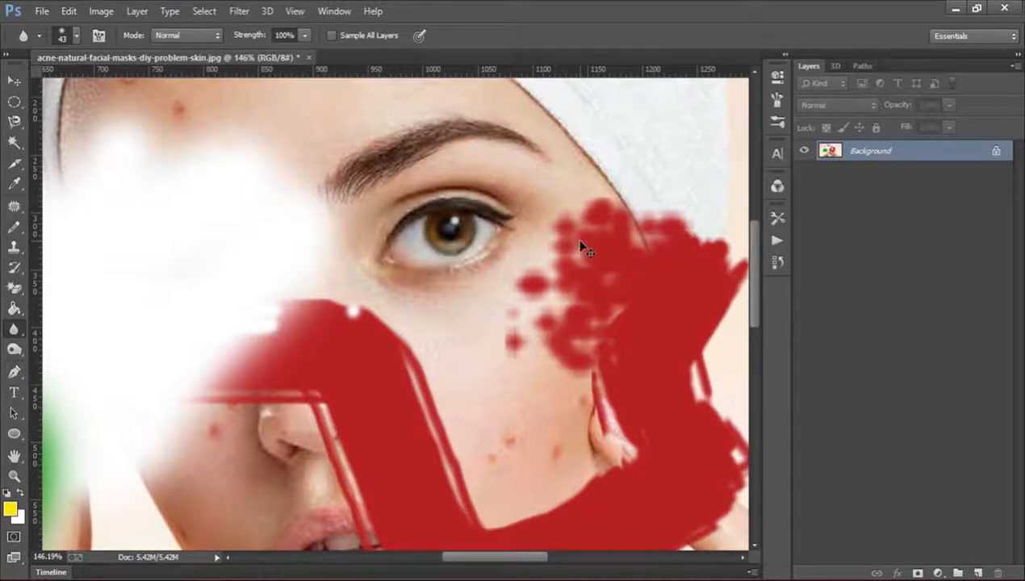
pyautogui.hotkey('ctrl', 'shift', 'z')
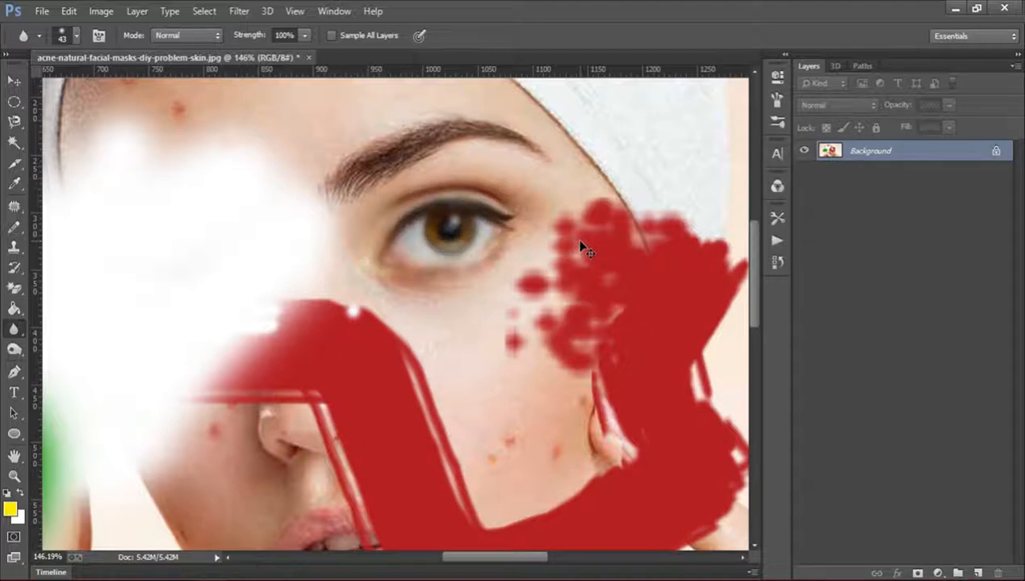
pyautogui.hotkey('ctrl', 'alt', 'z')
pyautogui.hotkey('ctrl', 'shift', 'z')
pyautogui.hotkey('ctrl', 'alt', 'z')
pyautogui.hotkey('ctrl', 'shift', 'z')
pyautogui.hotkey('ctrl', 'alt', 'z')
# Set up the Sharpen tool with 100% strength and a 135 px brush.
pyautogui.rightClick(15, 331)
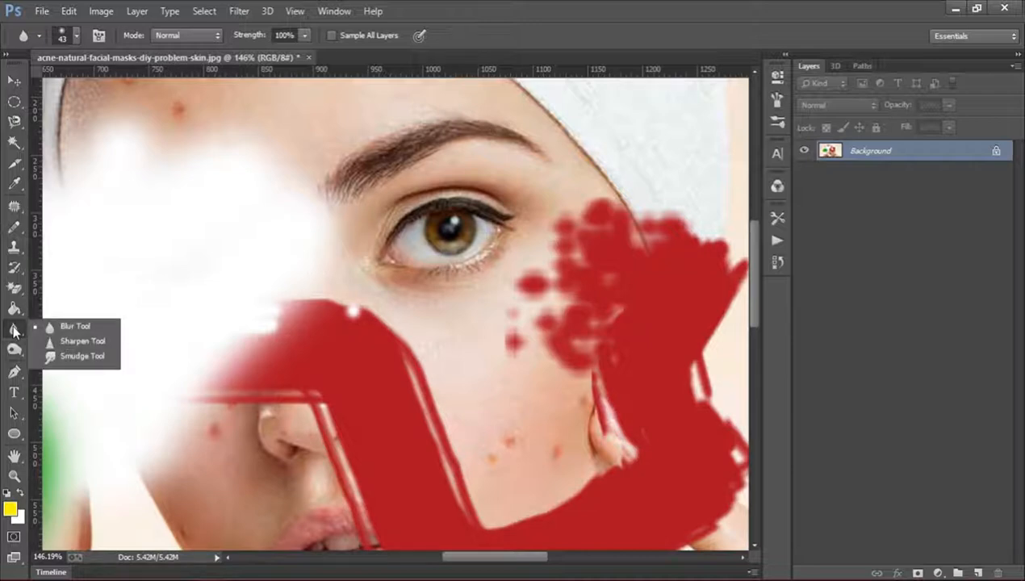
pyautogui.click(85, 342)
pyautogui.press('5')
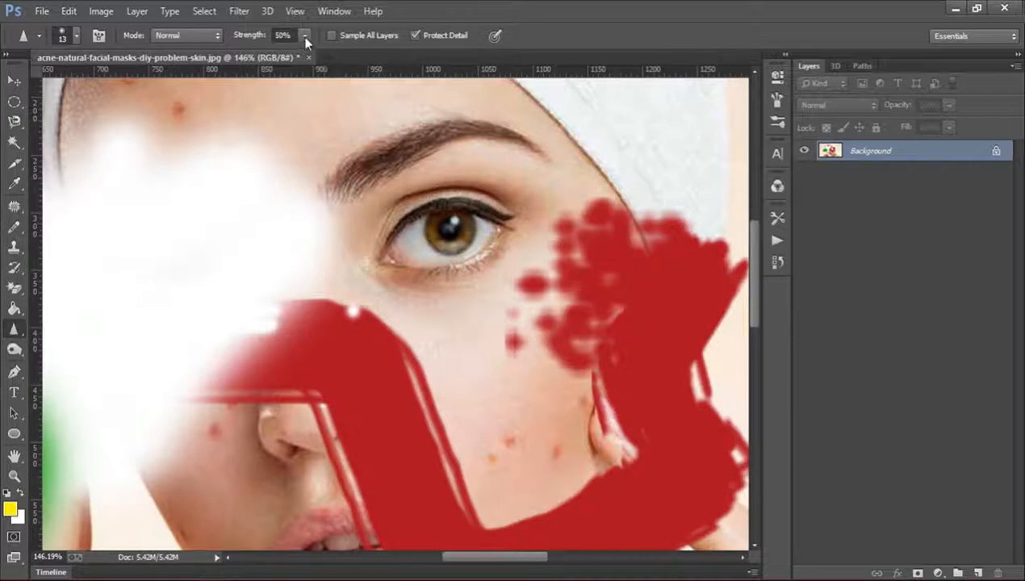
pyautogui.moveTo(306, 42); pyautogui.dragTo(315, 56)
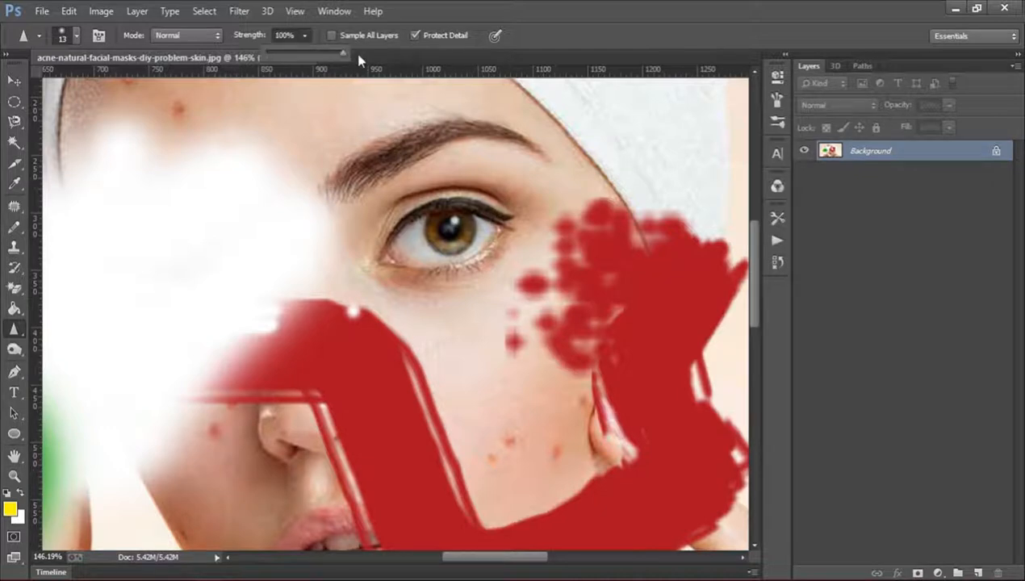
pyautogui.click(75, 36)
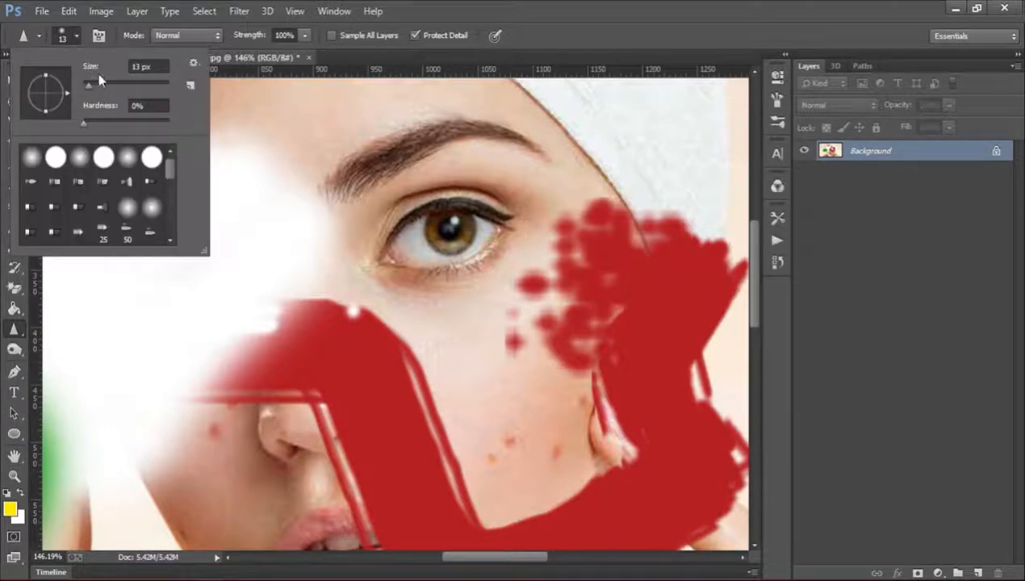
pyautogui.moveTo(90, 84); pyautogui.dragTo(126, 87)
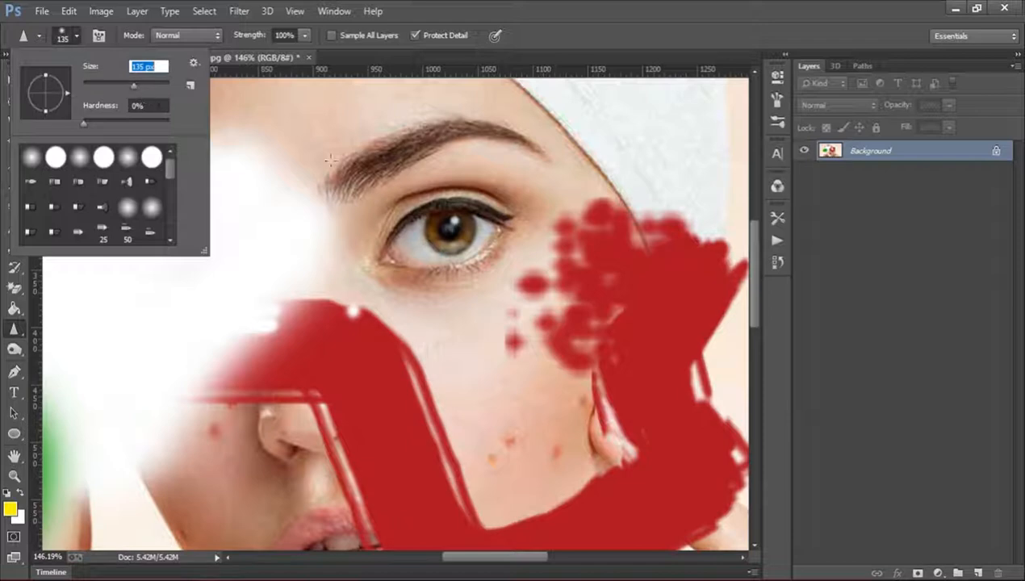
# Sharpen the uncovered eye with repeated strokes and undo them to compare with the original.
pyautogui.moveTo(403, 210)
pyautogui.mouseDown()
pyautogui.moveTo(427, 213)
pyautogui.moveTo(442, 262)
pyautogui.moveTo(484, 211)
pyautogui.moveTo(452, 250)
pyautogui.moveTo(415, 205)
pyautogui.moveTo(417, 234)
pyautogui.moveTo(460, 242)
pyautogui.moveTo(468, 193)
pyautogui.moveTo(395, 230)
pyautogui.moveTo(484, 230)
pyautogui.mouseUp()
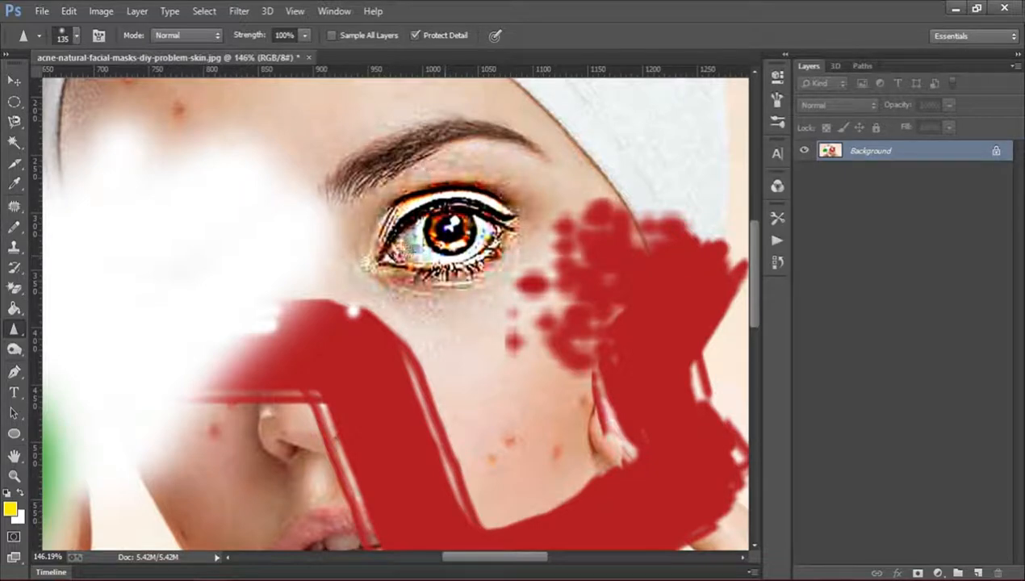
pyautogui.moveTo(404, 234); pyautogui.dragTo(422, 170)
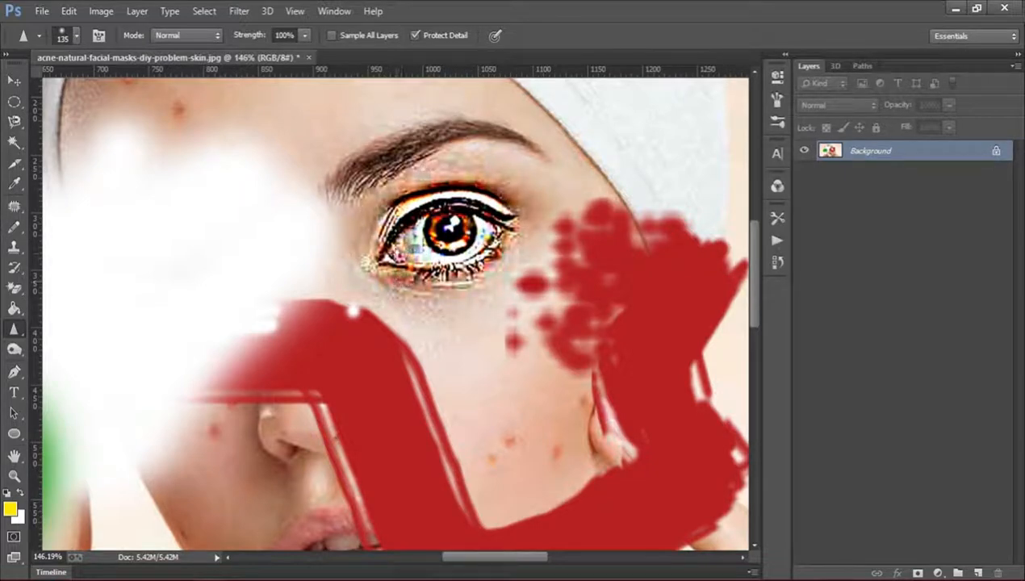
pyautogui.hotkey('ctrl', 'z')
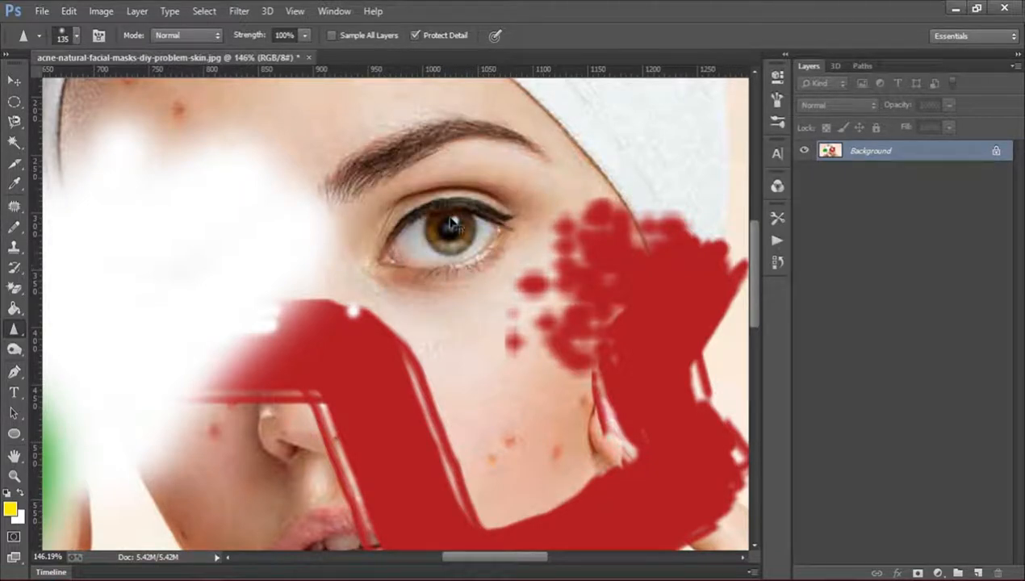
pyautogui.hotkey('ctrl', 'z')
pyautogui.hotkey('ctrl', 'z')
# Choose the Smudge tool and frame the hand beside the cheek and the bare shoulder at about 95% zoom.
pyautogui.click(11, 334)
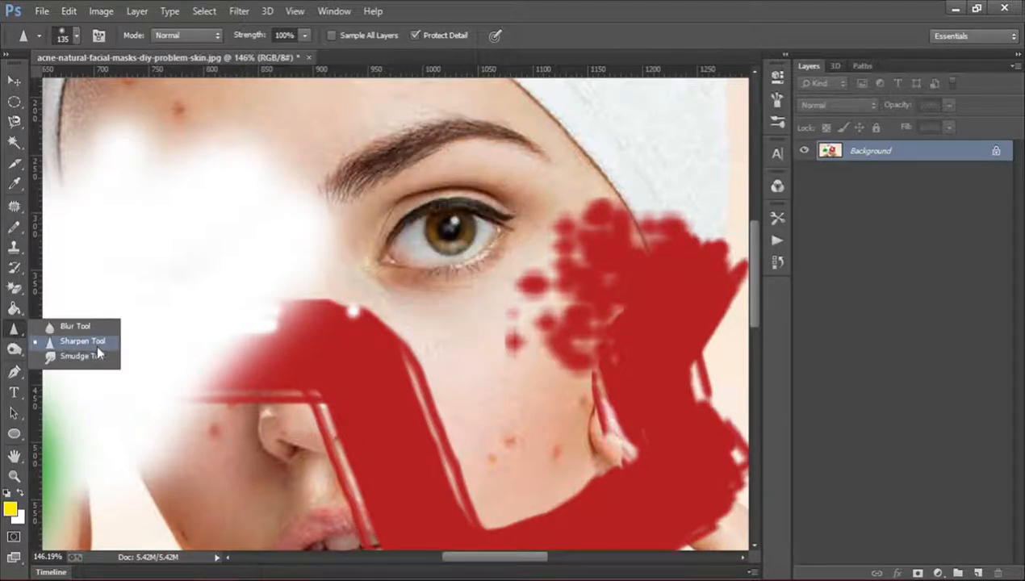
pyautogui.click(71, 360)
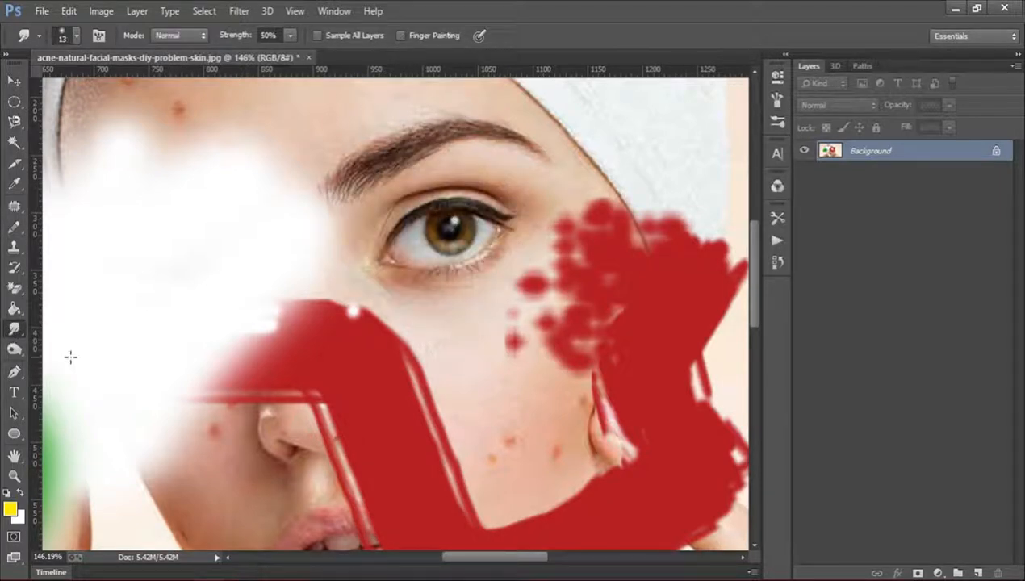
pyautogui.click(14, 477)
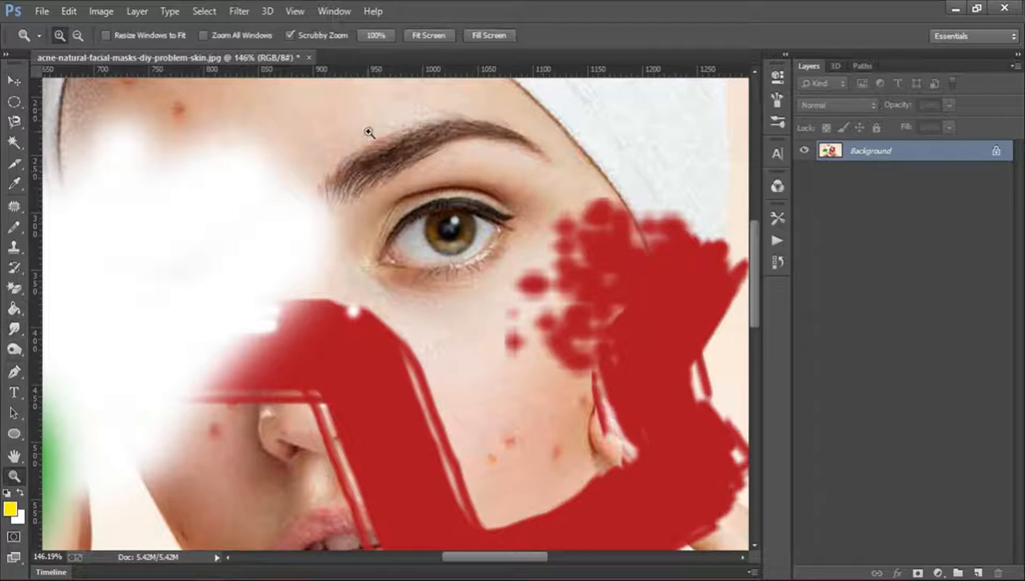
pyautogui.click(436, 35)
pyautogui.moveTo(293, 141); pyautogui.dragTo(327, 143)
pyautogui.moveTo(286, 176); pyautogui.dragTo(297, 181)
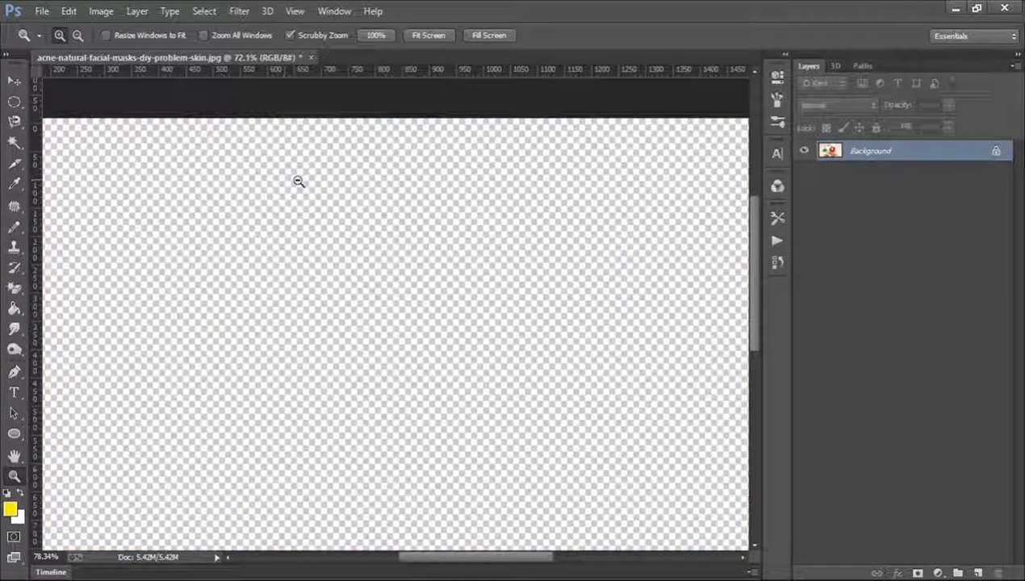
pyautogui.scroll(-5, 297, 180)
pyautogui.scroll(-3, 525, 231)
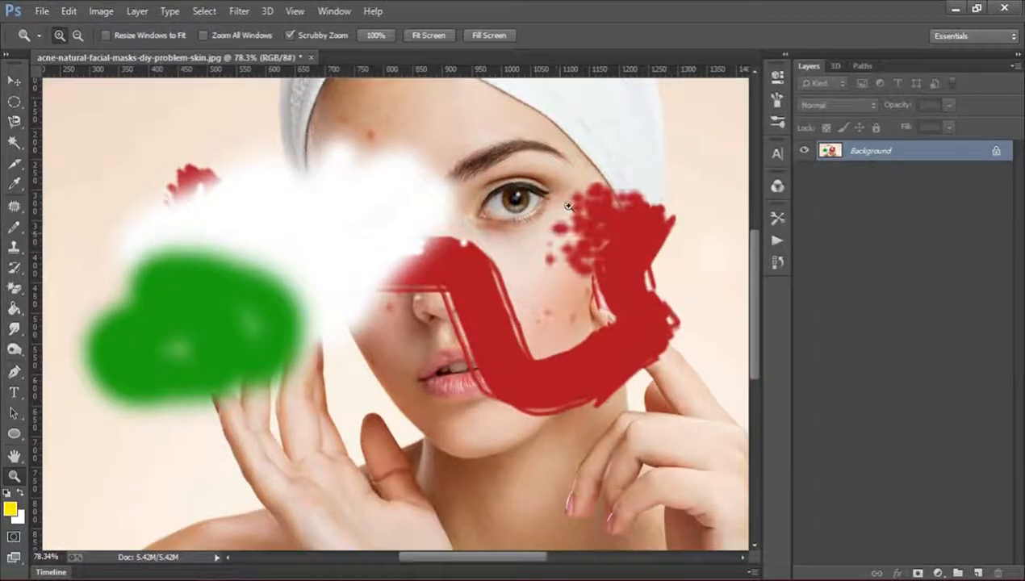
pyautogui.moveTo(556, 205); pyautogui.dragTo(575, 200)
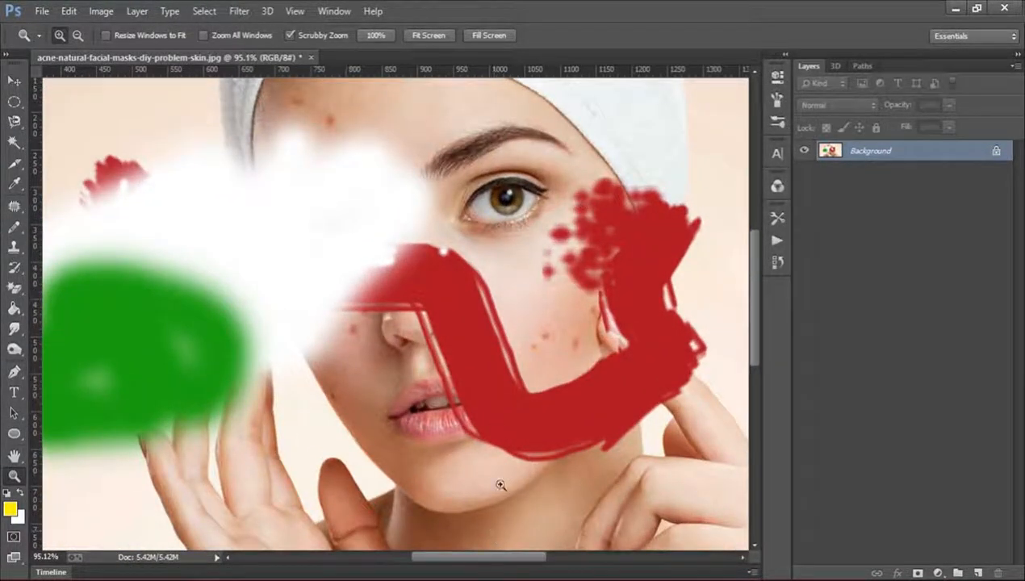
pyautogui.scroll(-2, 488, 446)
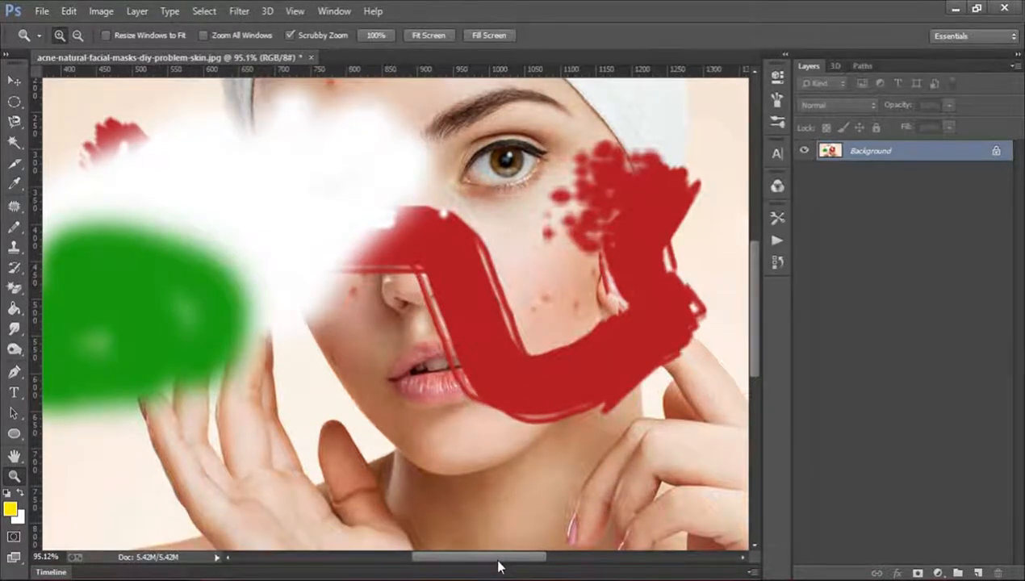
pyautogui.moveTo(498, 560); pyautogui.dragTo(558, 559)
pyautogui.scroll(-6, 576, 444)
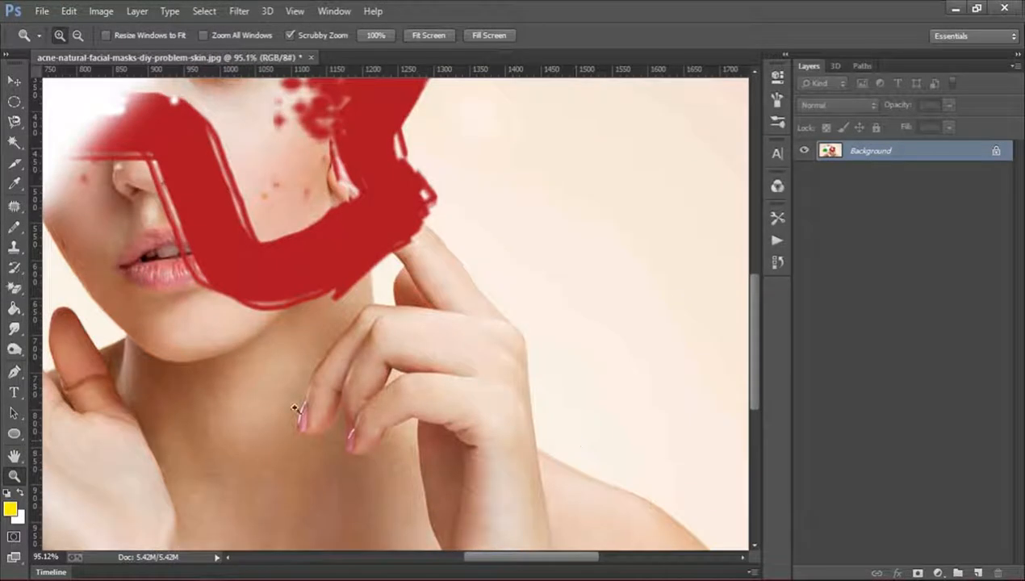
# Set up the Smudge tool with a 135 px brush and 100% strength.
pyautogui.click(14, 329)
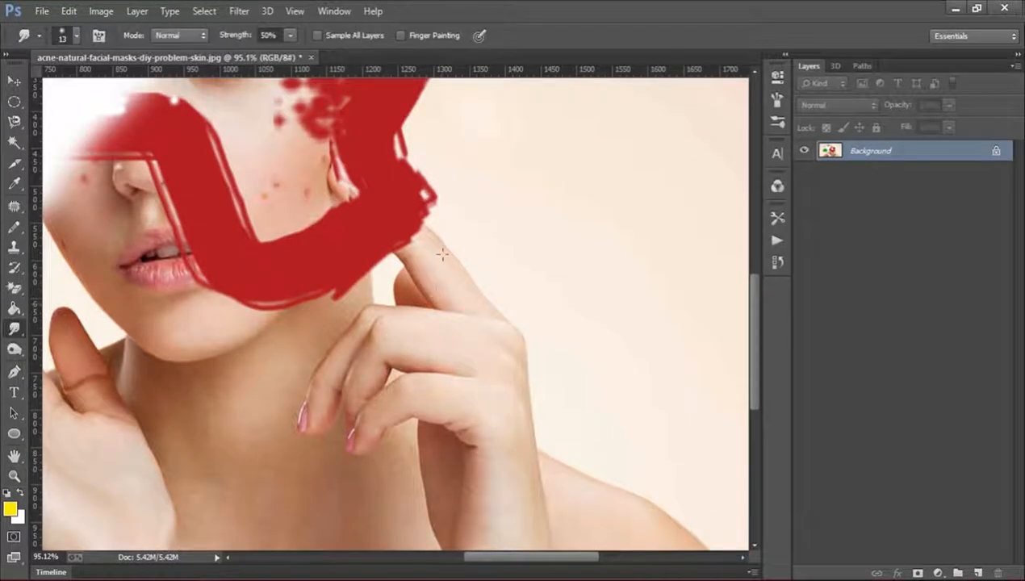
pyautogui.click(75, 35)
pyautogui.moveTo(87, 83); pyautogui.dragTo(131, 82)
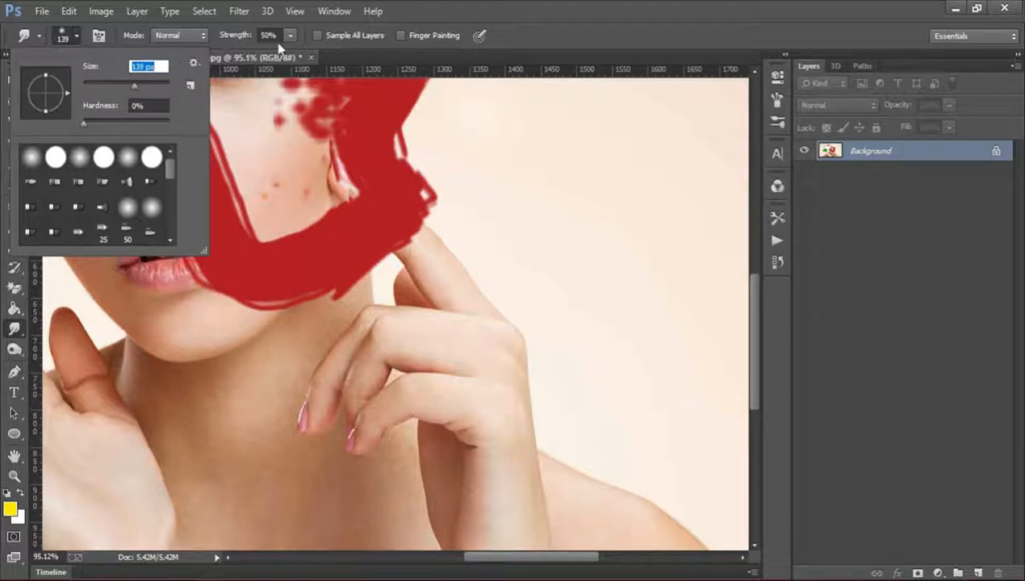
pyautogui.click(144, 68)
pyautogui.press('BackSpace')
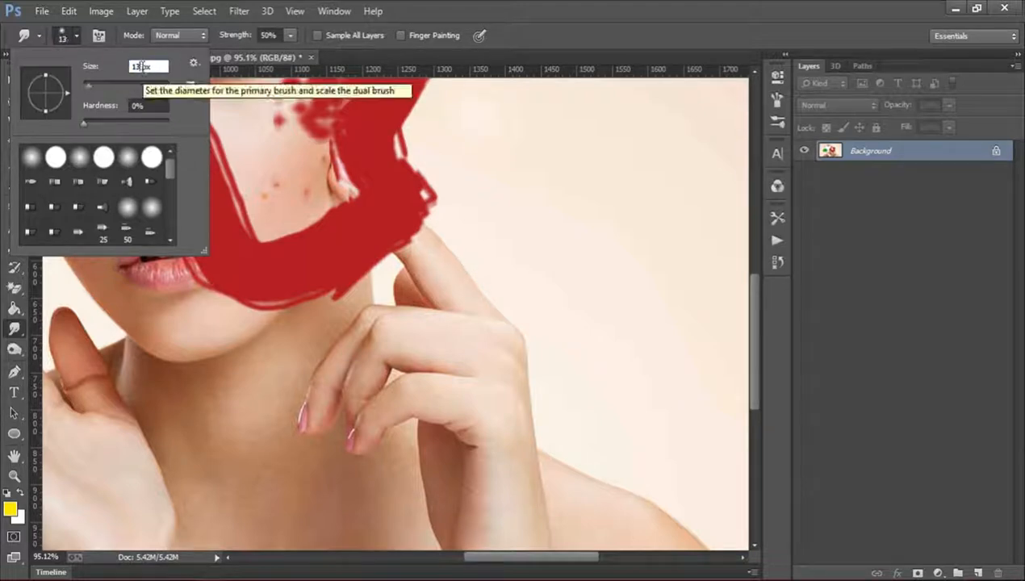
pyautogui.write('5')
pyautogui.press('Return')
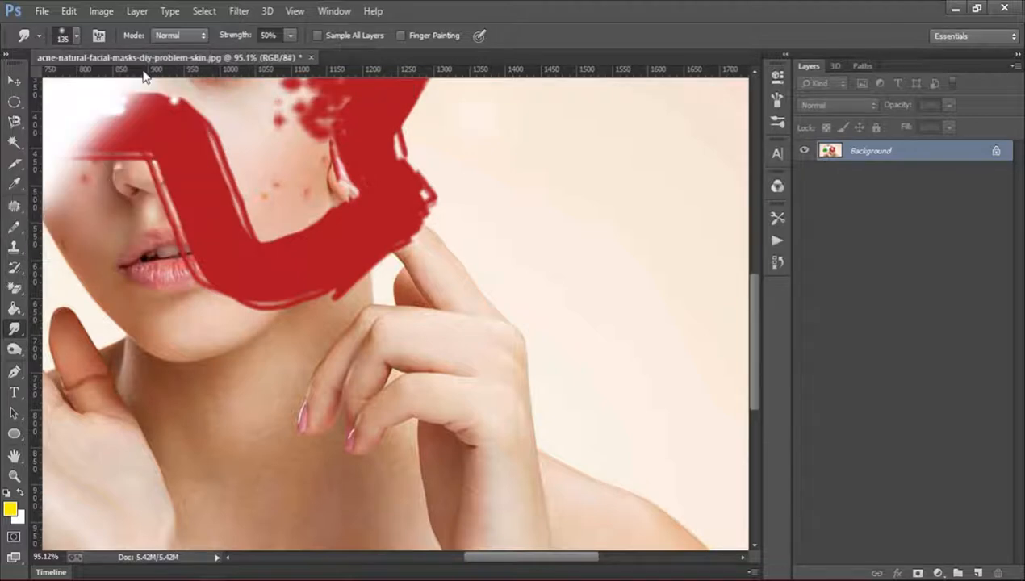
pyautogui.click(290, 34)
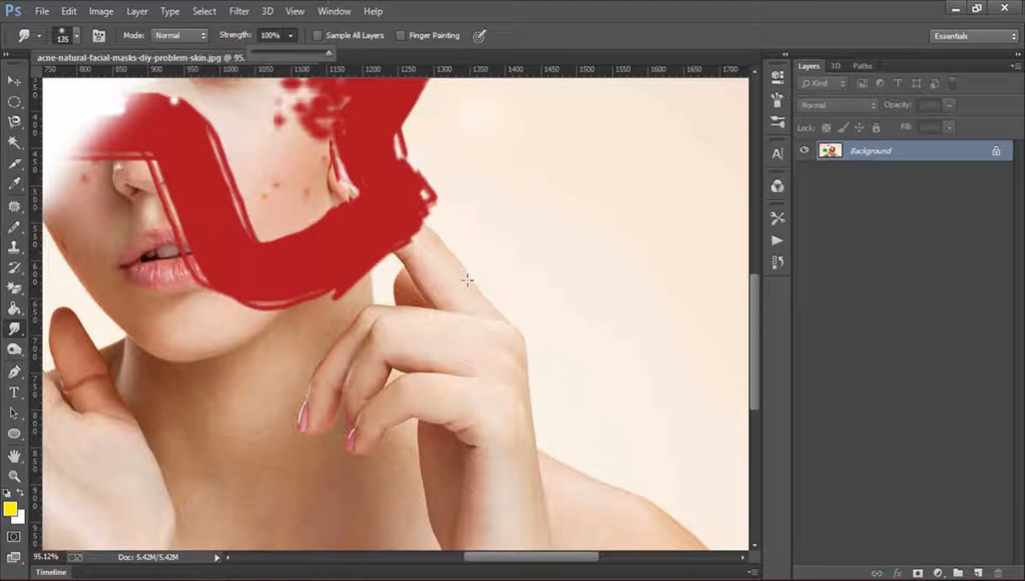
# Smudge the hand, wrist and shoulder outward into the background, and smear the skin across the neck.
pyautogui.moveTo(451, 273)
pyautogui.mouseDown()
pyautogui.moveTo(553, 259)
pyautogui.moveTo(451, 264)
pyautogui.mouseUp()
pyautogui.moveTo(494, 325); pyautogui.dragTo(536, 328)
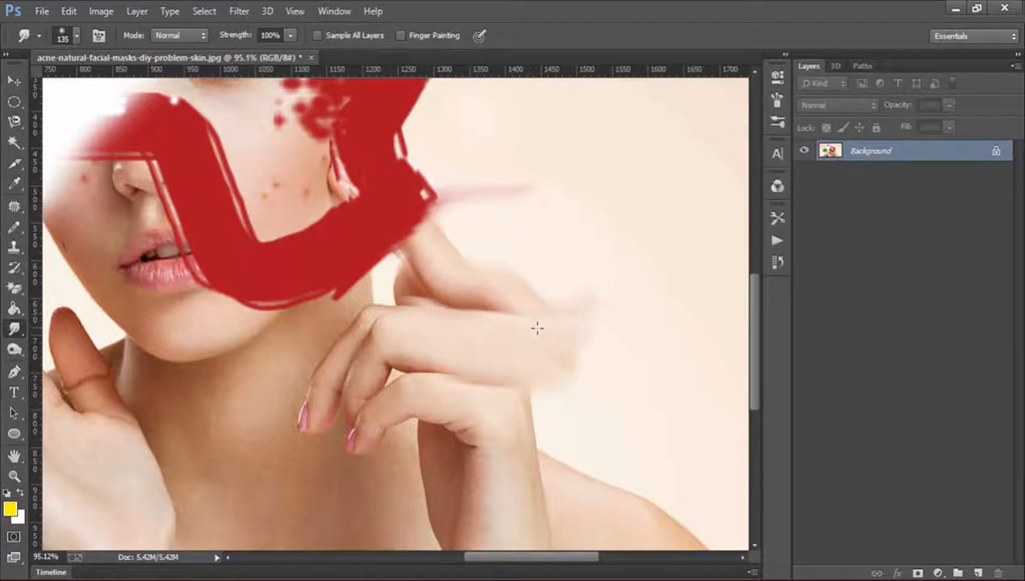
pyautogui.moveTo(519, 395); pyautogui.dragTo(559, 394)
pyautogui.scroll(-5, 652, 370)
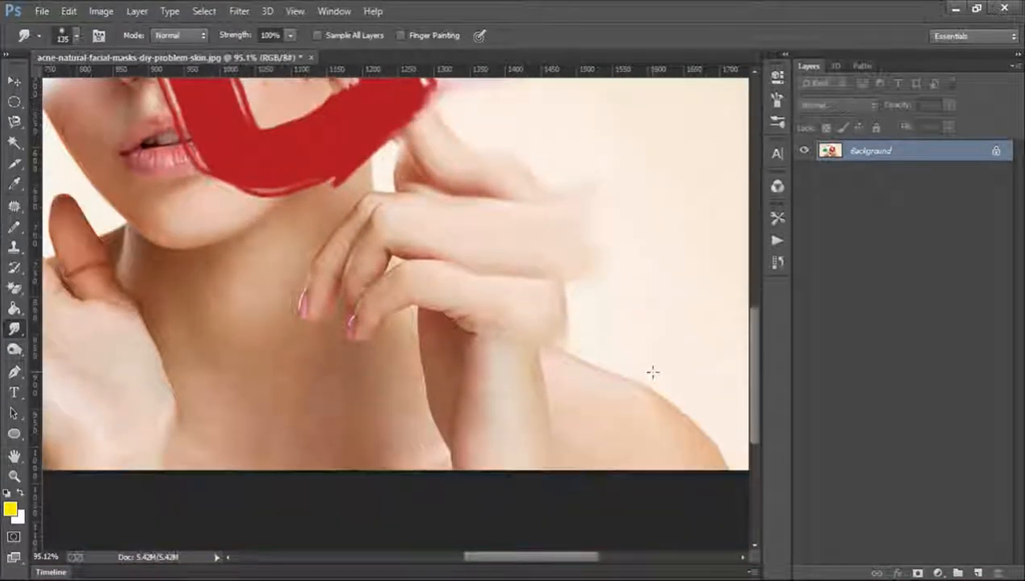
pyautogui.moveTo(594, 318)
pyautogui.mouseDown()
pyautogui.moveTo(600, 296)
pyautogui.moveTo(619, 294)
pyautogui.mouseUp()
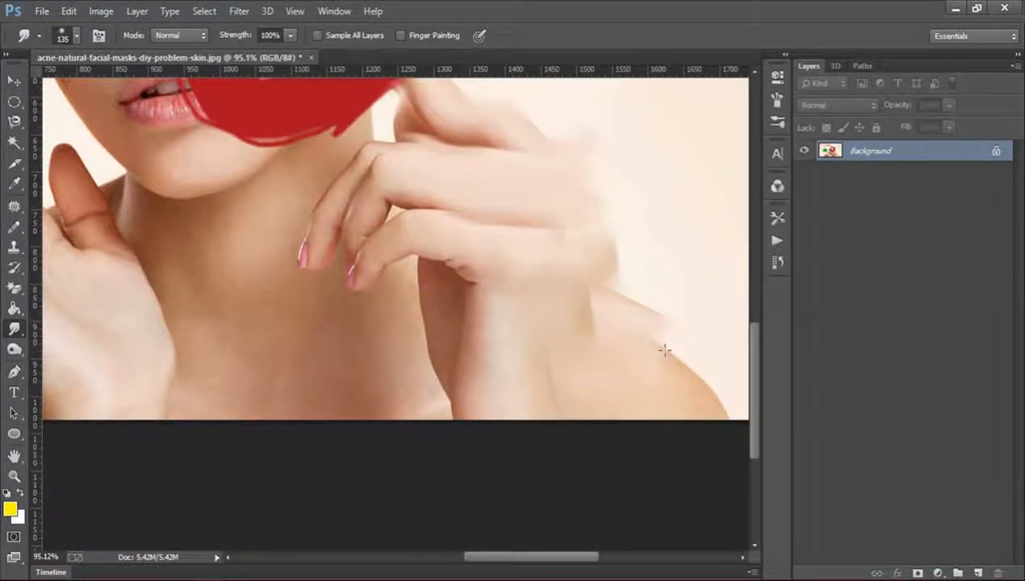
pyautogui.moveTo(664, 350)
pyautogui.mouseDown()
pyautogui.moveTo(687, 341)
pyautogui.moveTo(694, 395)
pyautogui.moveTo(722, 388)
pyautogui.mouseUp()
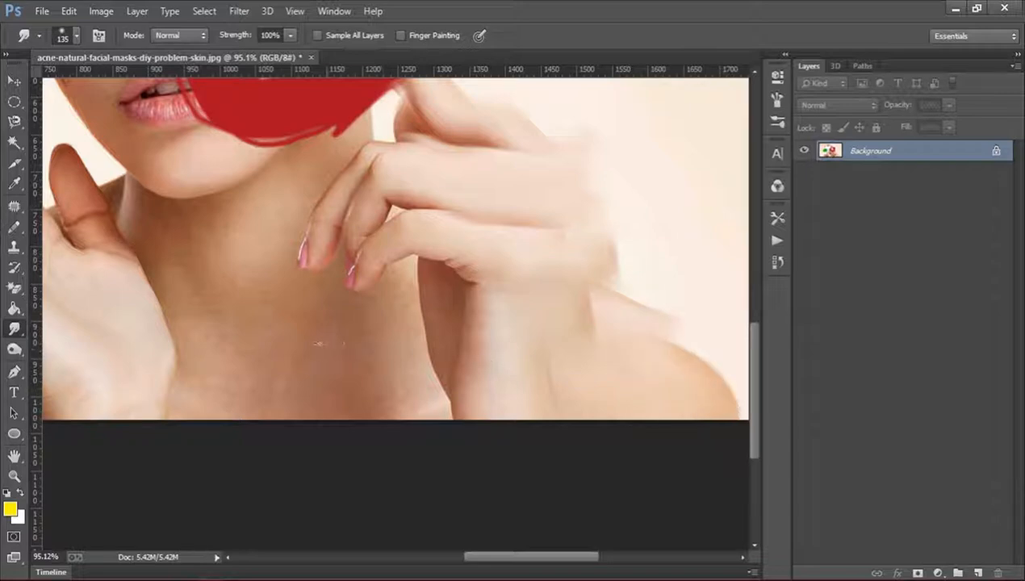
pyautogui.moveTo(317, 343); pyautogui.dragTo(245, 383)
pyautogui.moveTo(228, 290); pyautogui.dragTo(214, 301)
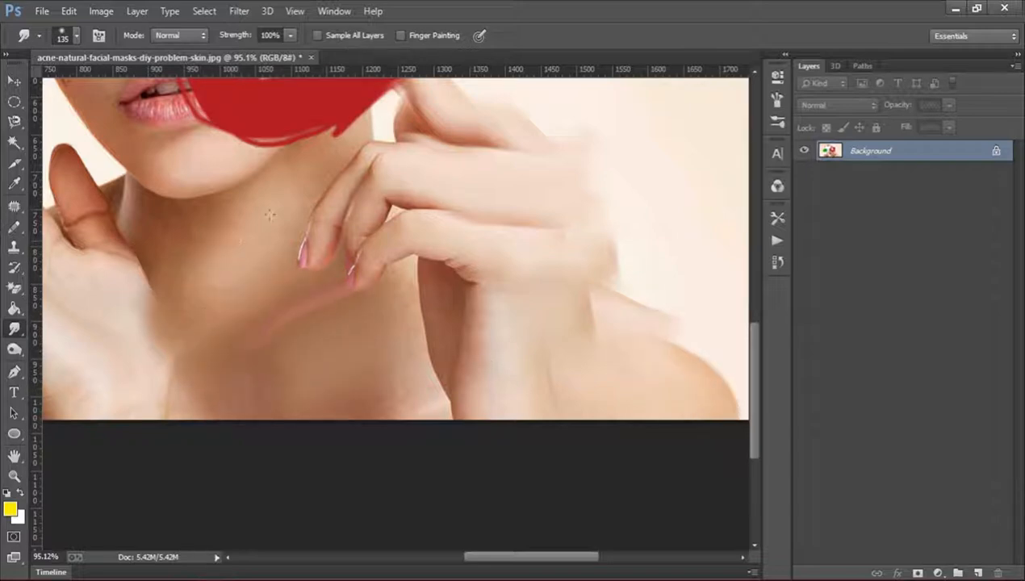
# Undo all the smudge strokes on the hand, shoulder and neck.
pyautogui.hotkey('ctrl', 'alt', 'z')
pyautogui.hotkey('ctrl', 'alt', 'z')
pyautogui.hotkey('ctrl', 'alt', 'z')
pyautogui.hotkey('ctrl', 'alt', 'z')
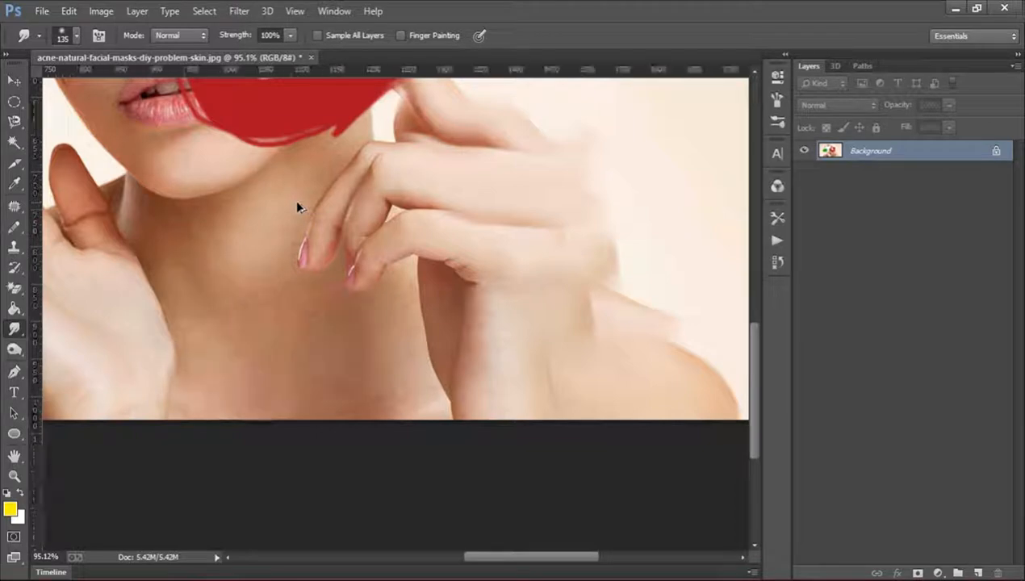
pyautogui.hotkey('ctrl', 'alt', 'z')
pyautogui.hotkey('ctrl', 'alt', 'z')
pyautogui.hotkey('ctrl', 'alt', 'z')
pyautogui.hotkey('ctrl', 'alt', 'z')
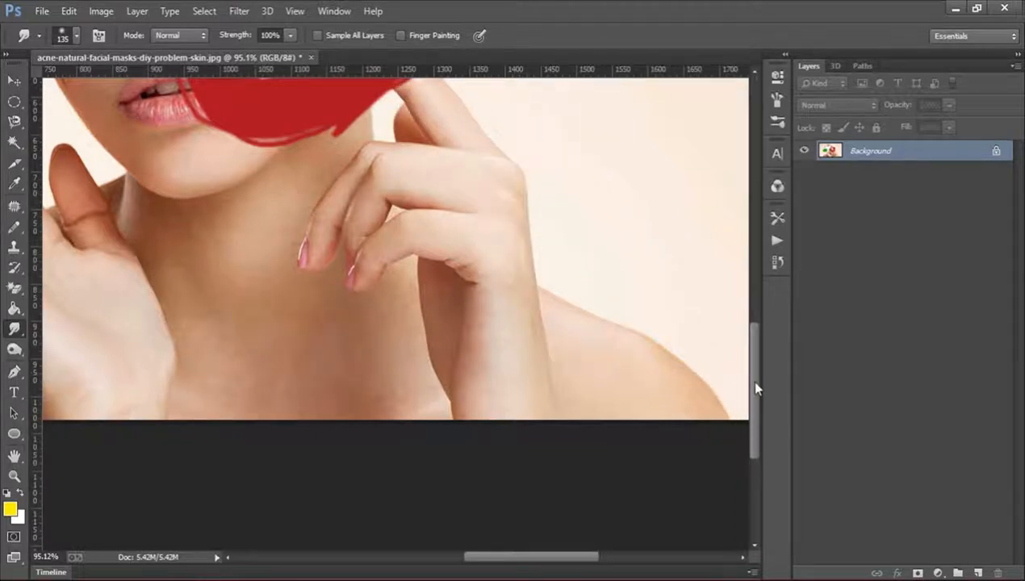
# Lower the Smudge strength to 20% and smooth the forehead skin below the towel with it.
pyautogui.moveTo(755, 388); pyautogui.dragTo(767, 257)
pyautogui.moveTo(539, 565); pyautogui.dragTo(481, 540)
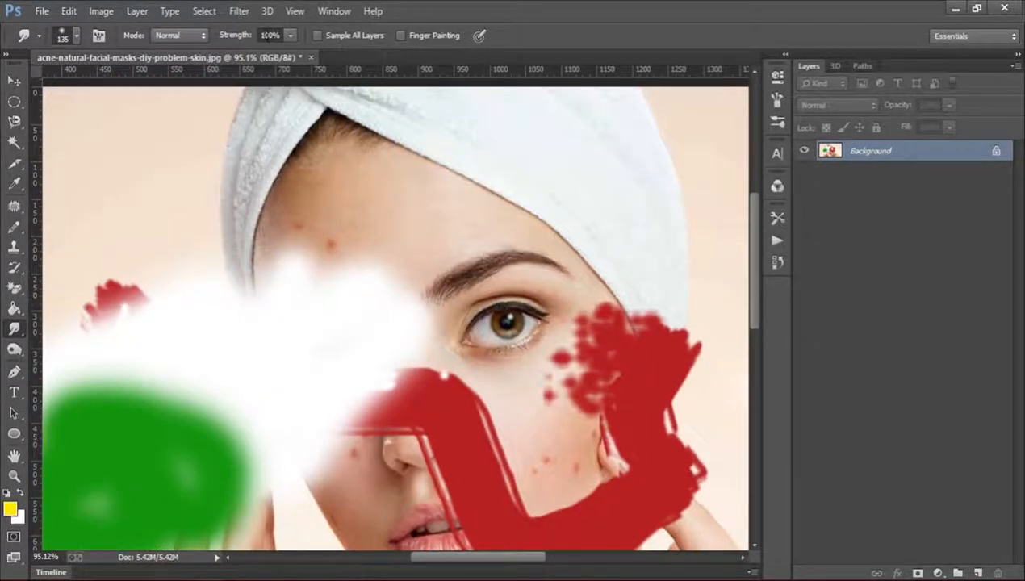
pyautogui.click(269, 35)
pyautogui.write('2')
pyautogui.press('Return')
pyautogui.moveTo(344, 171); pyautogui.dragTo(383, 171)
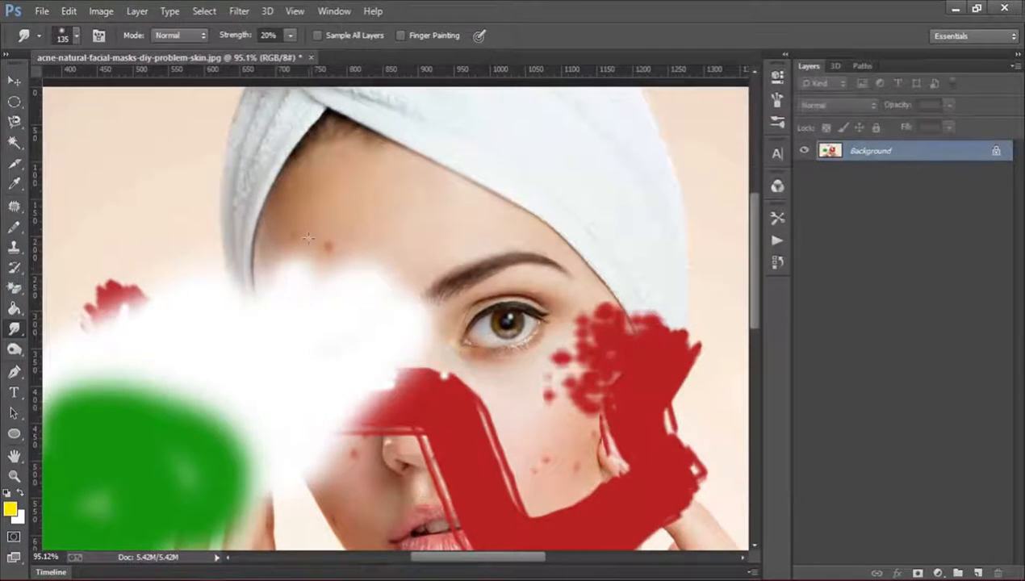
# Smudge the upper edge of the shoulder beside the open palm upward into the background.
pyautogui.scroll(-5, 492, 332)
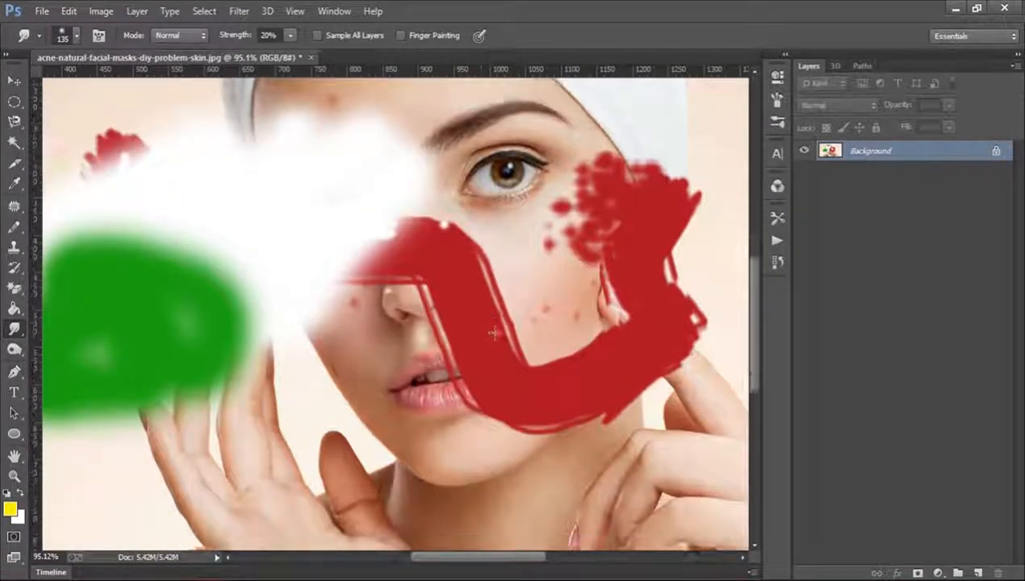
pyautogui.scroll(-8, 493, 333)
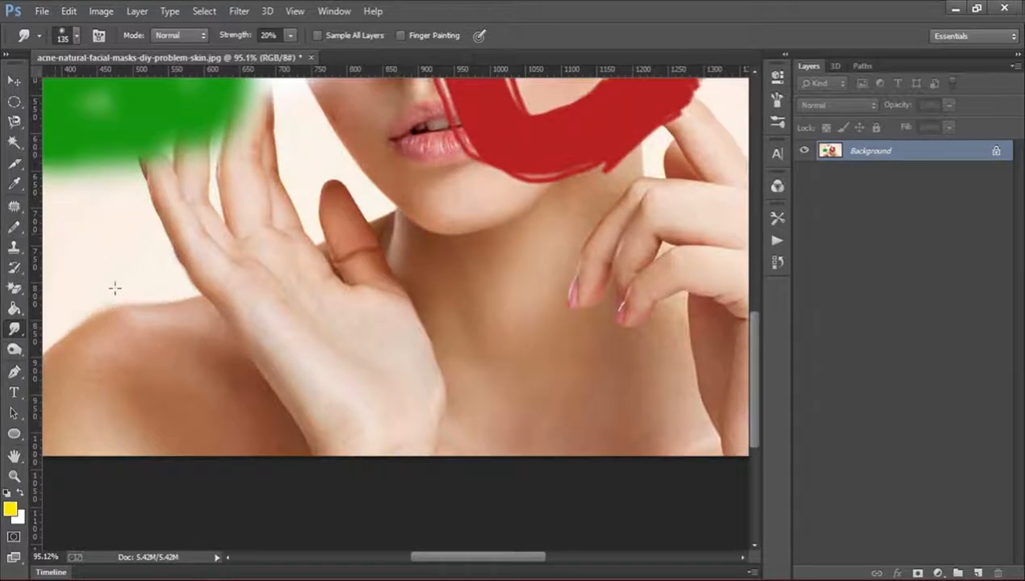
pyautogui.moveTo(170, 301)
pyautogui.mouseDown()
pyautogui.moveTo(125, 249)
pyautogui.moveTo(197, 304)
pyautogui.moveTo(140, 240)
pyautogui.moveTo(167, 266)
pyautogui.moveTo(184, 257)
pyautogui.moveTo(144, 253)
pyautogui.moveTo(165, 241)
pyautogui.moveTo(167, 230)
pyautogui.moveTo(141, 219)
pyautogui.moveTo(162, 198)
pyautogui.mouseUp()
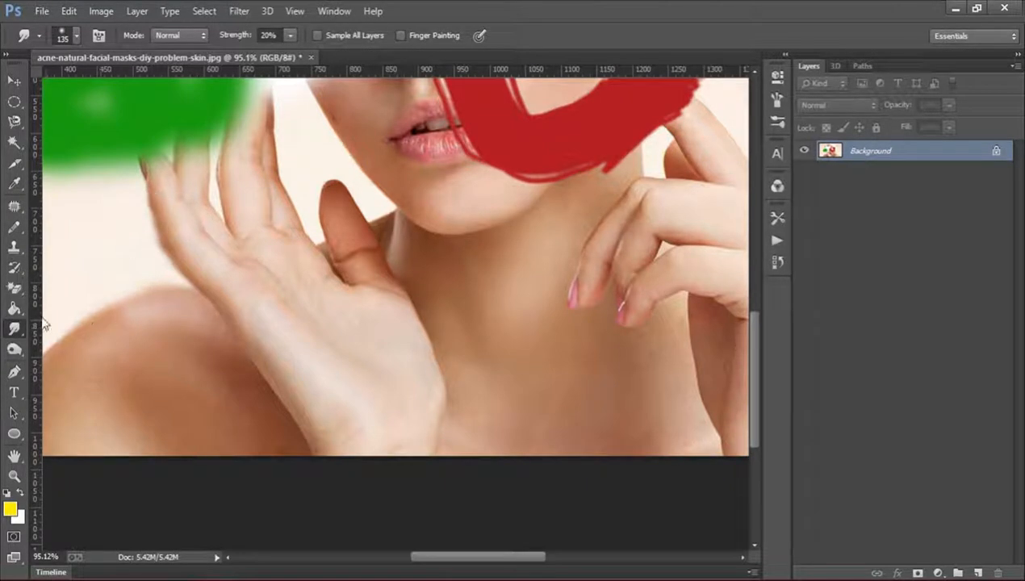
# Switch from the Smudge tool to the Burn tool and show its Dodge and Sponge alternatives.
pyautogui.click(12, 331)
pyautogui.click(13, 332)
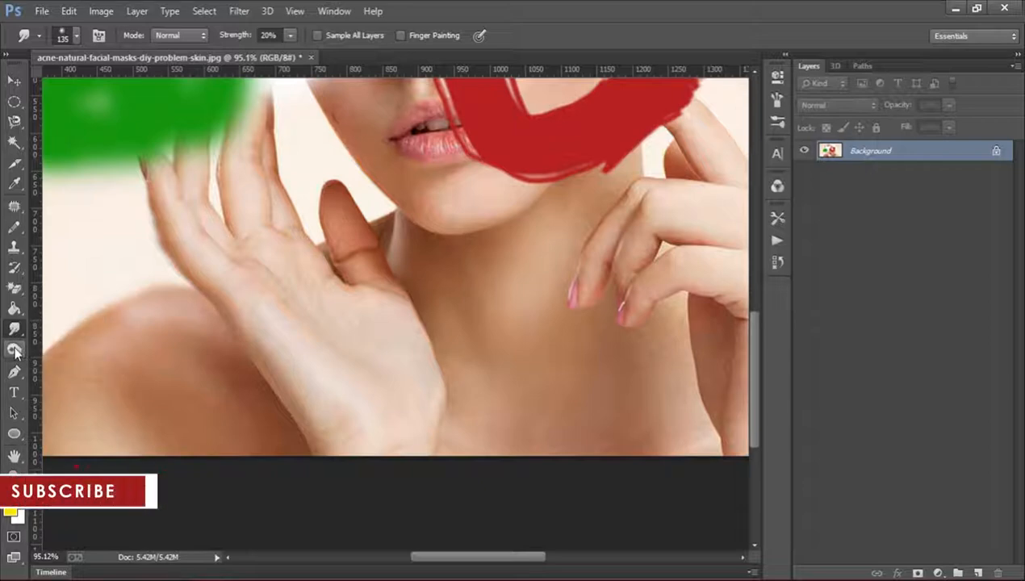
pyautogui.click(15, 349)
pyautogui.rightClick(13, 353)
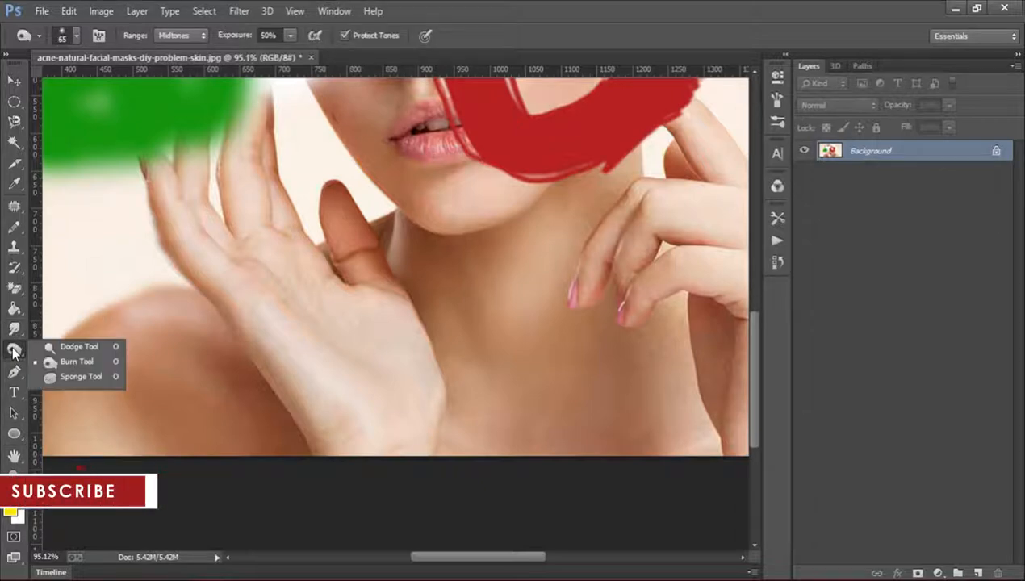